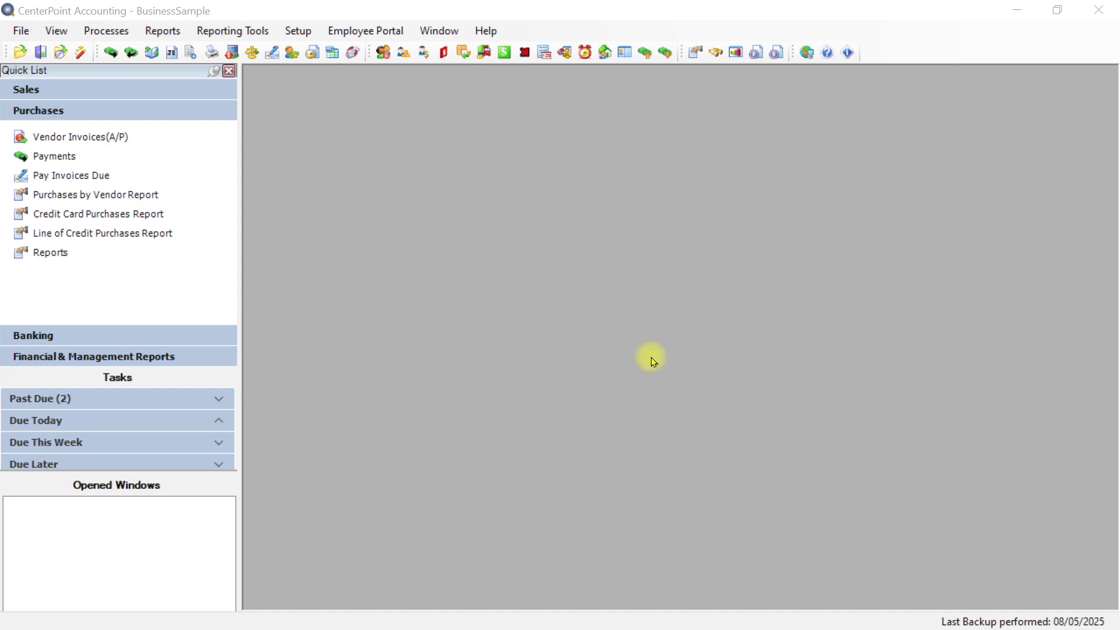
left_click(97, 33)
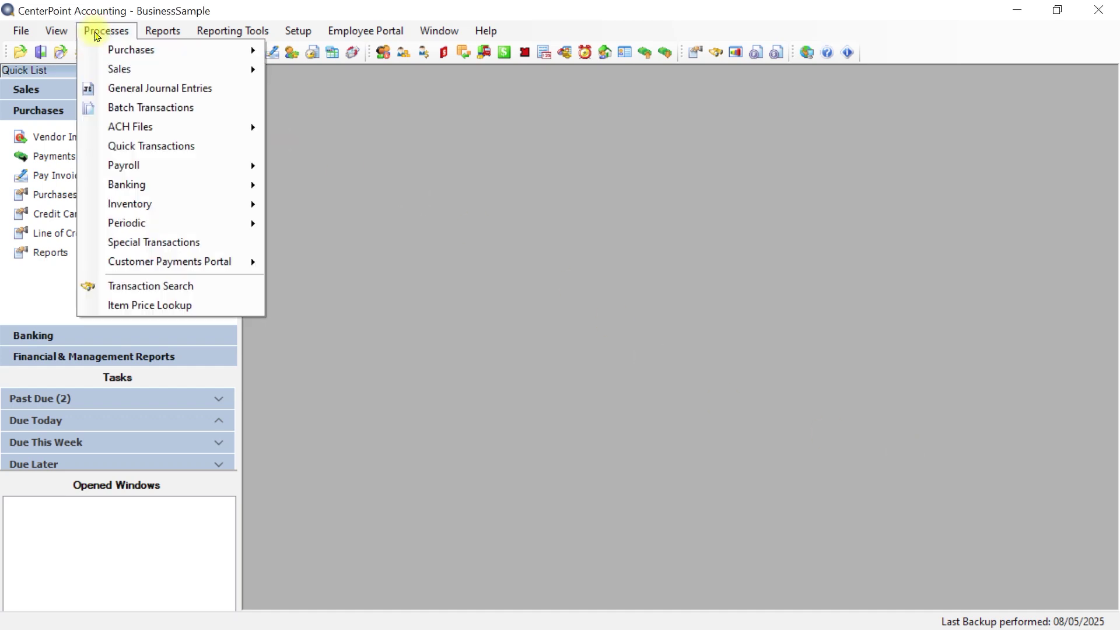
mouse_move(145, 222)
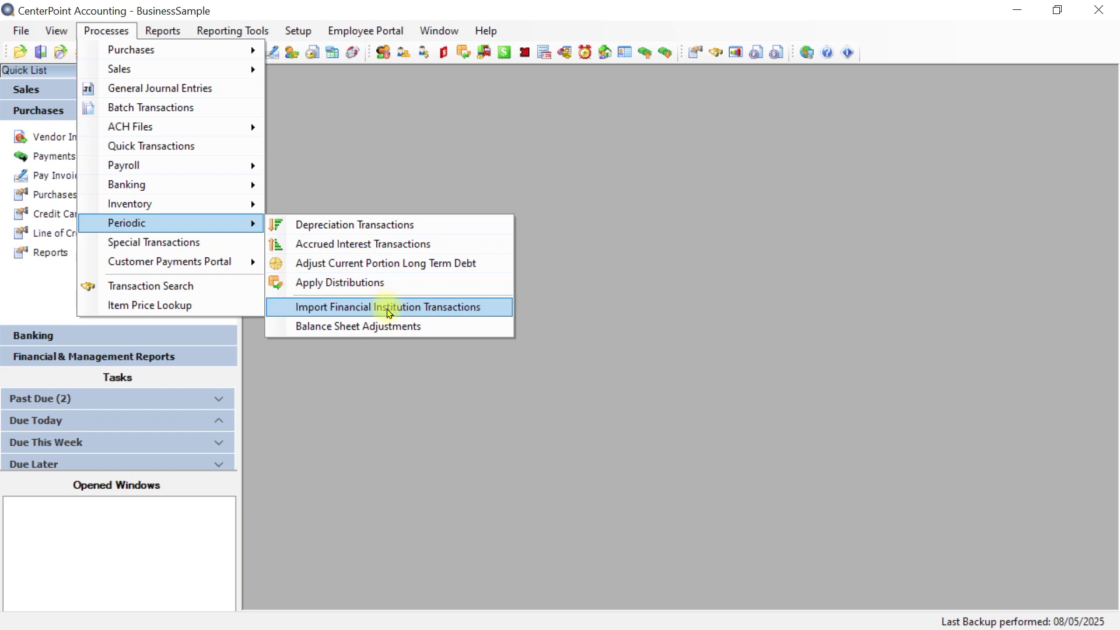
left_click(824, 411)
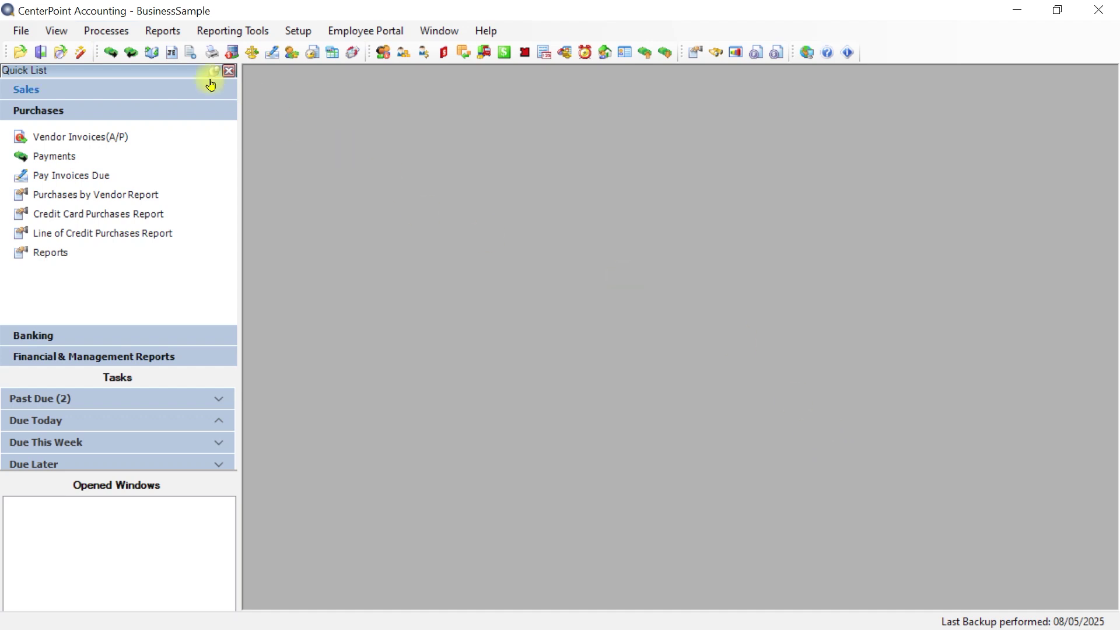
Open the Bank Transaction Import process under banking.
left_click(111, 31)
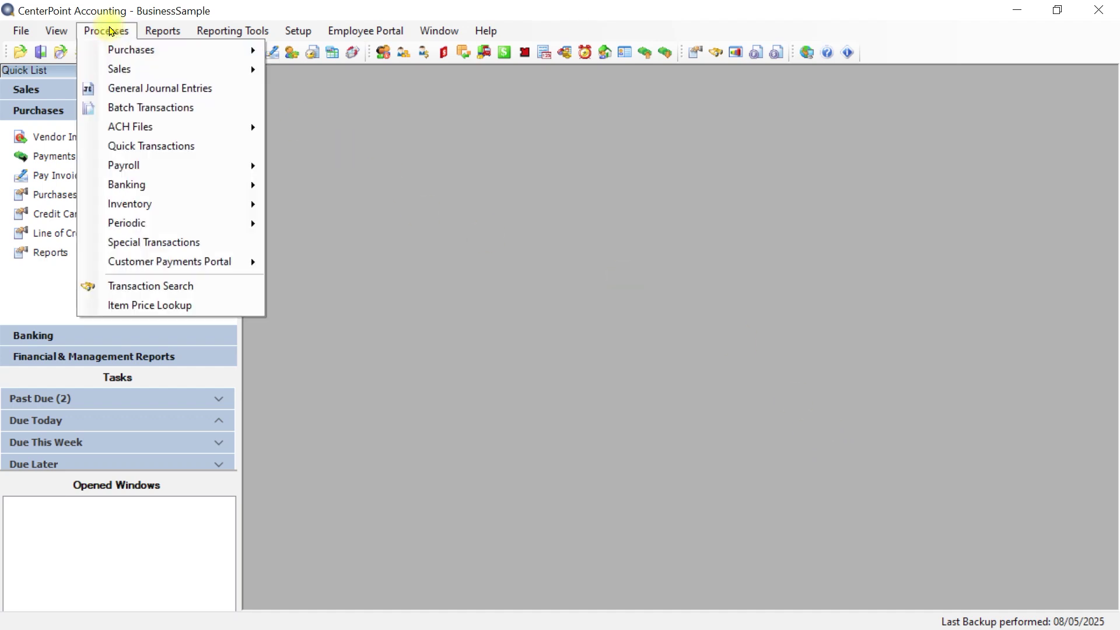
mouse_move(143, 185)
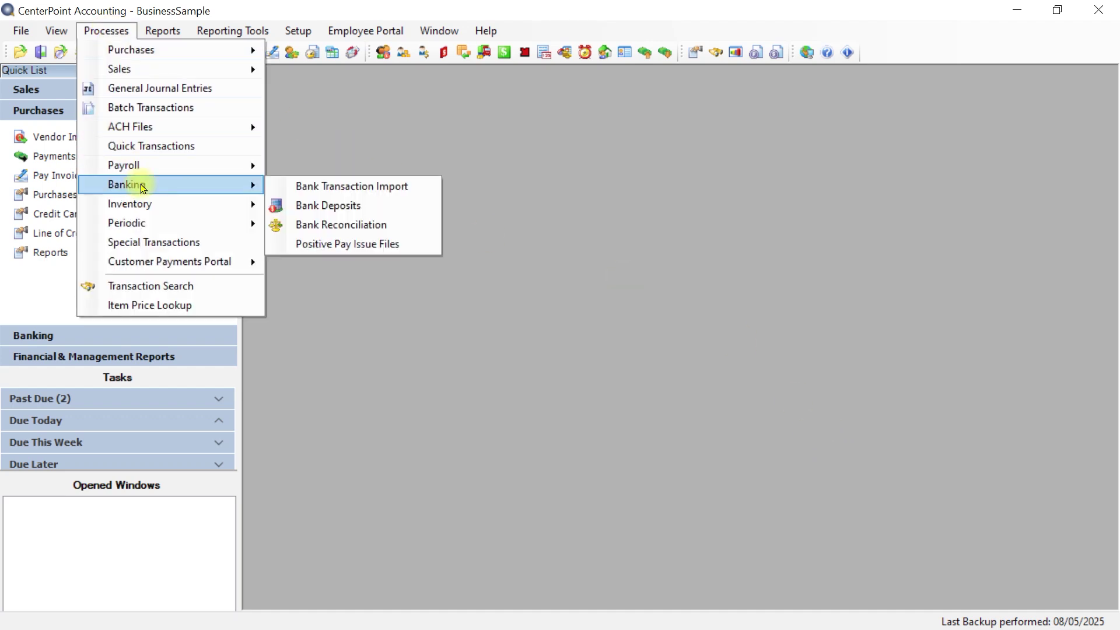
left_click(347, 188)
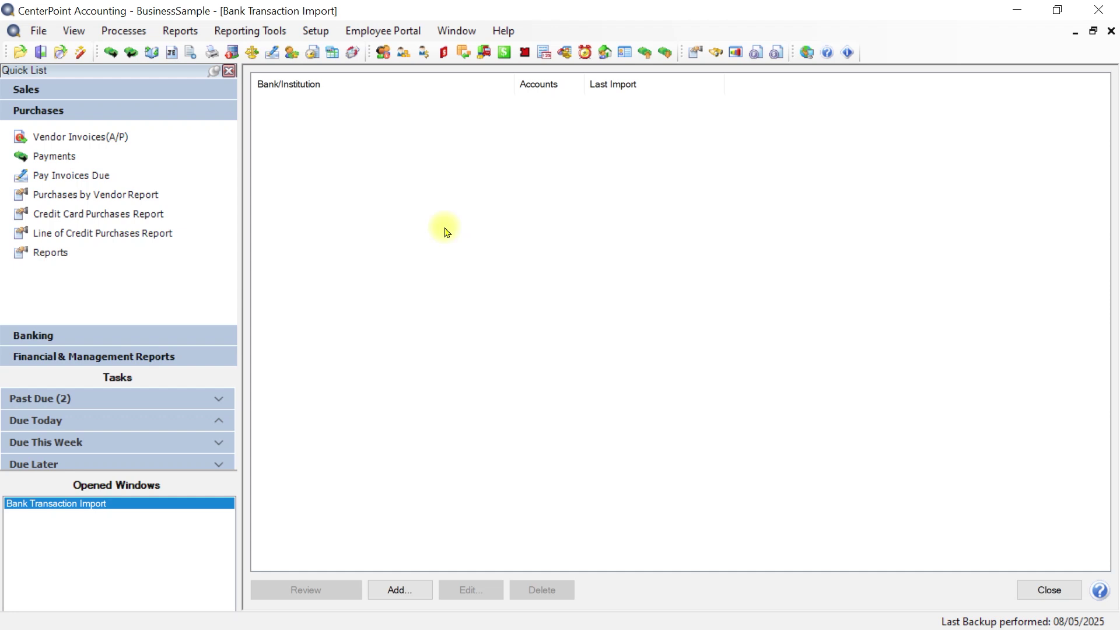
Add a new bank link, continue as guest in Plaid, and choose Associated Bank - Business Credit Card by searching for "assoc".
left_click(400, 591)
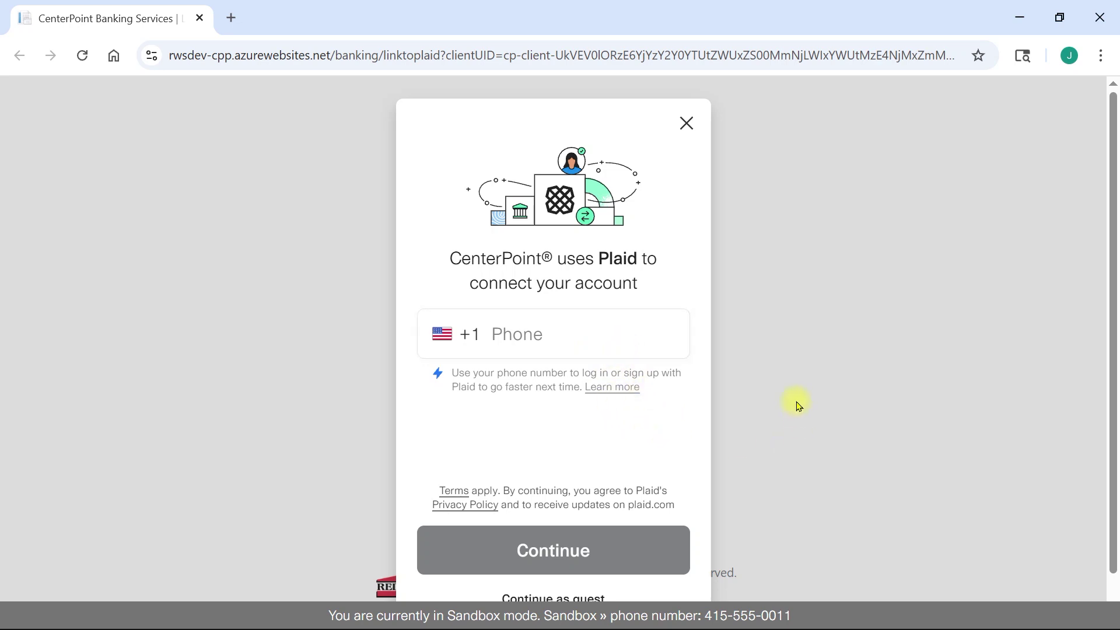
scroll(797, 402, "down", 1)
left_click(563, 559)
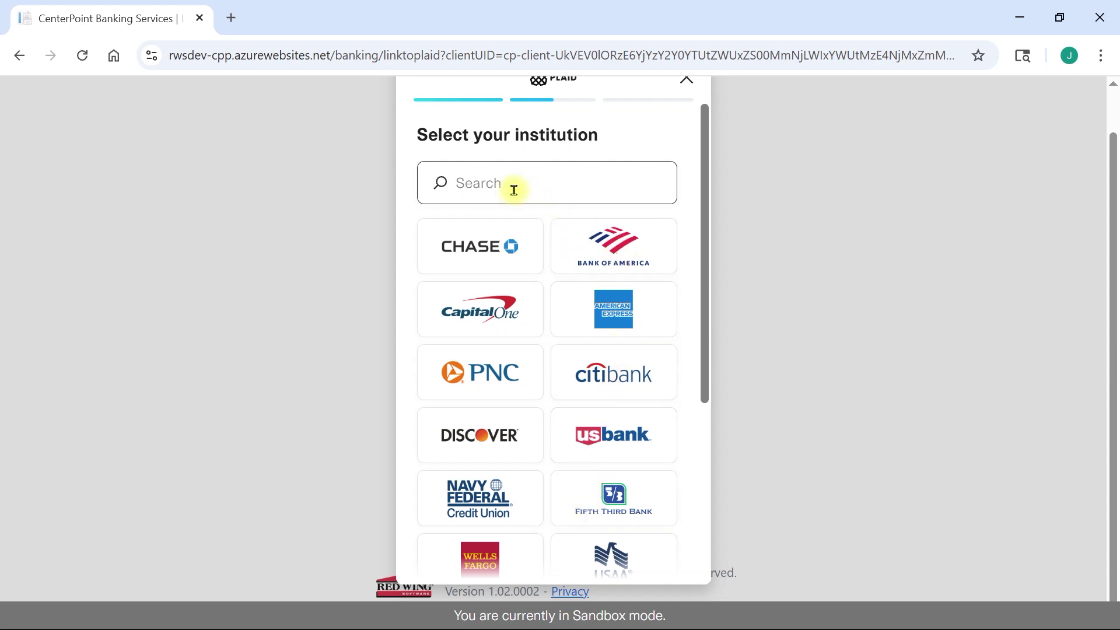
type("assoc")
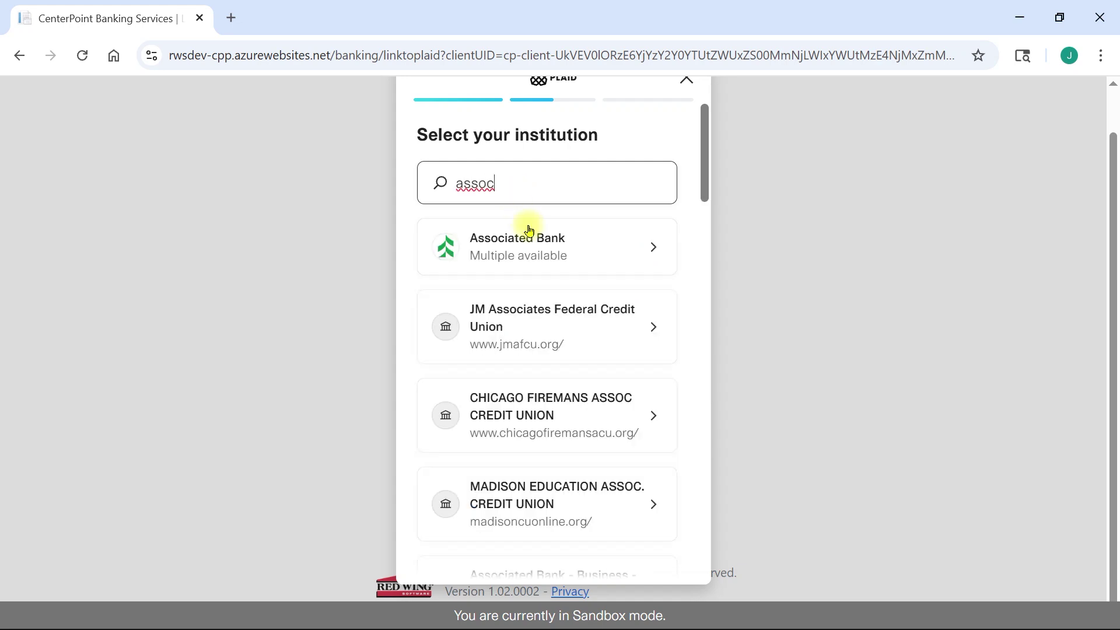
left_click(543, 258)
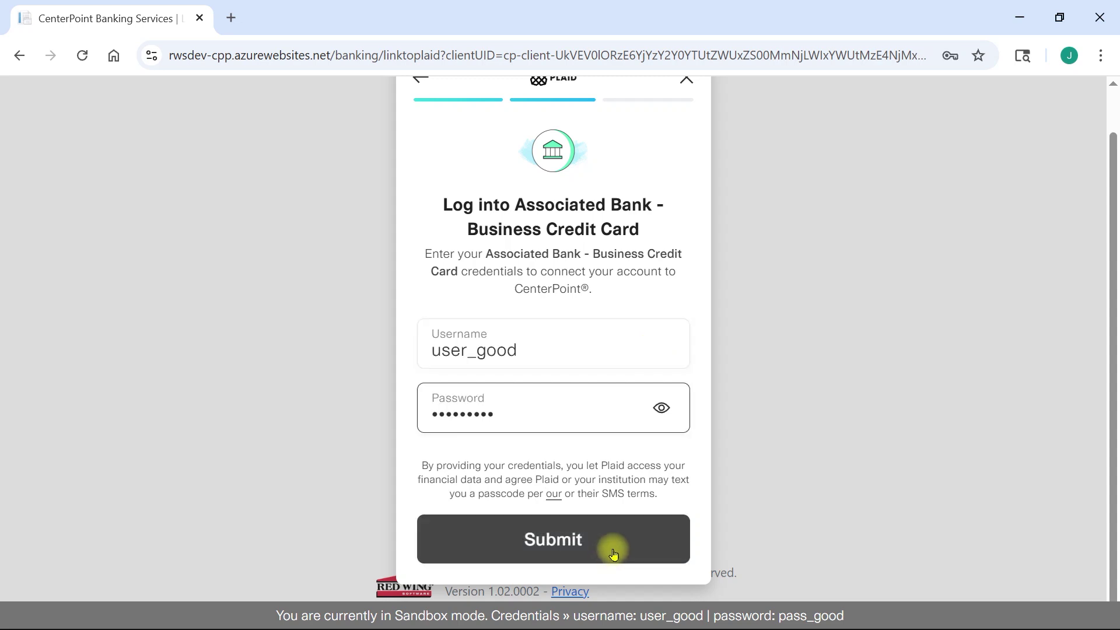
Submit the Associated Bank login and connect the listed accounts to CenterPoint without saving the bank with Plaid.
left_click(614, 554)
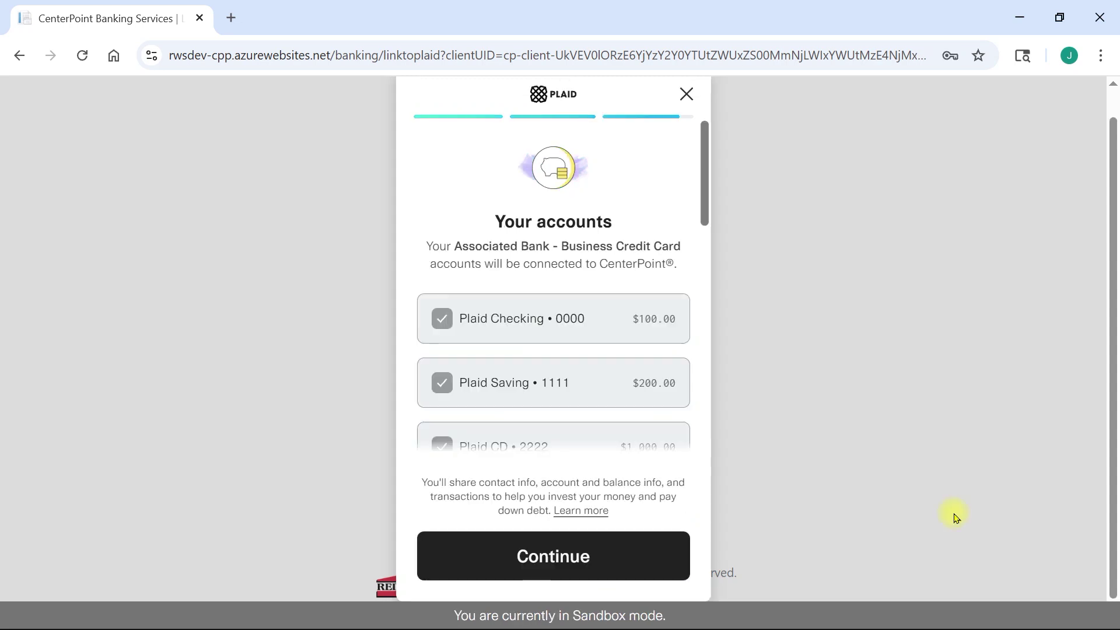
left_click_drag(704, 171, 717, 193)
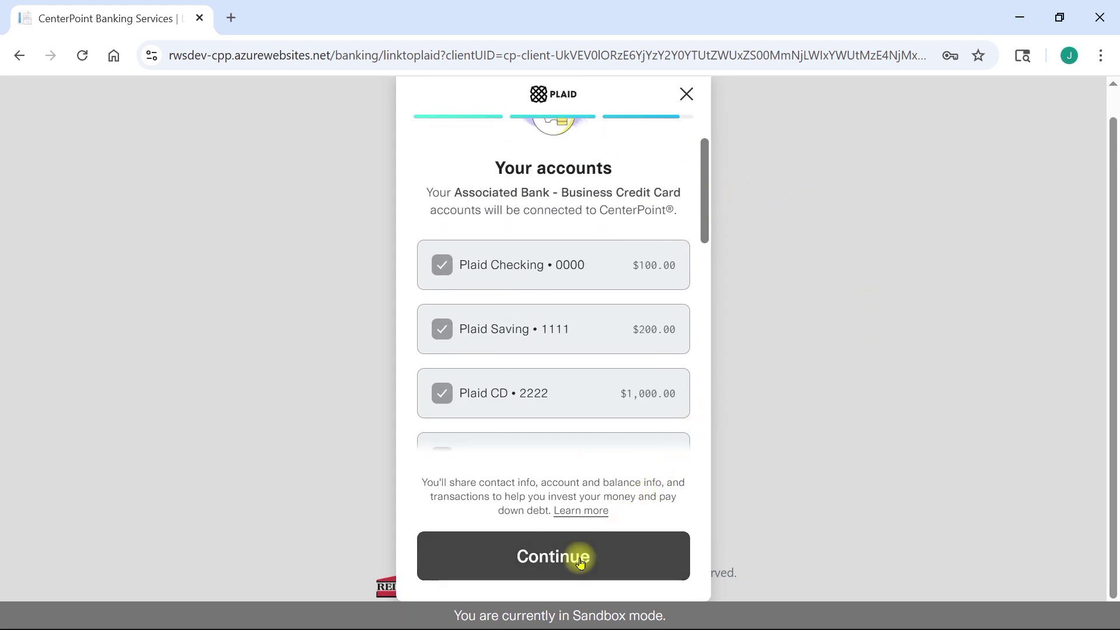
left_click(579, 562)
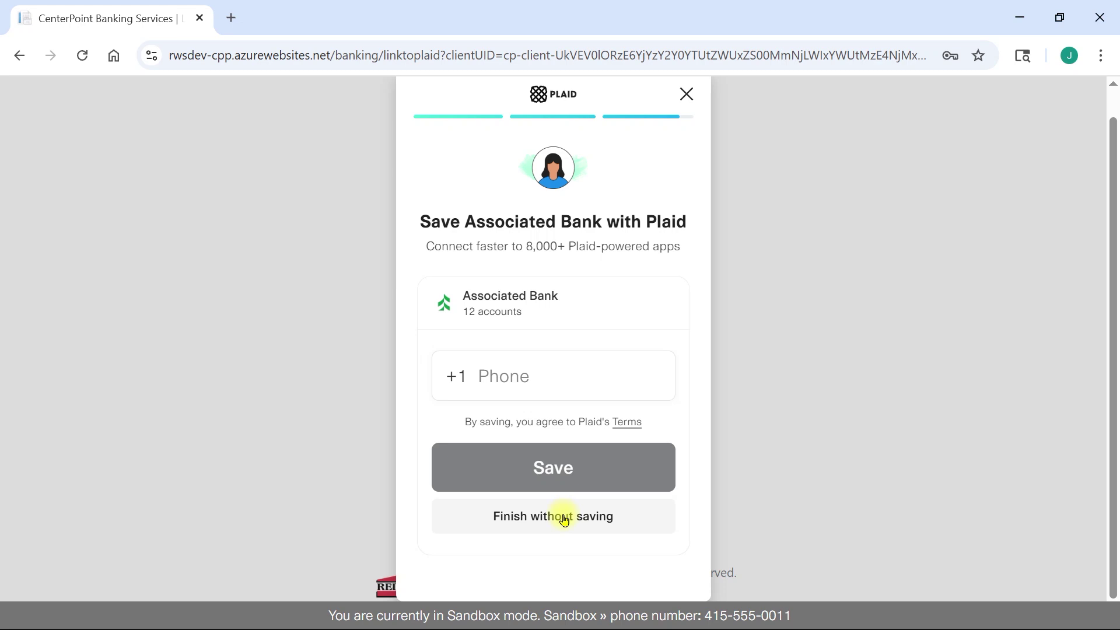
left_click(564, 520)
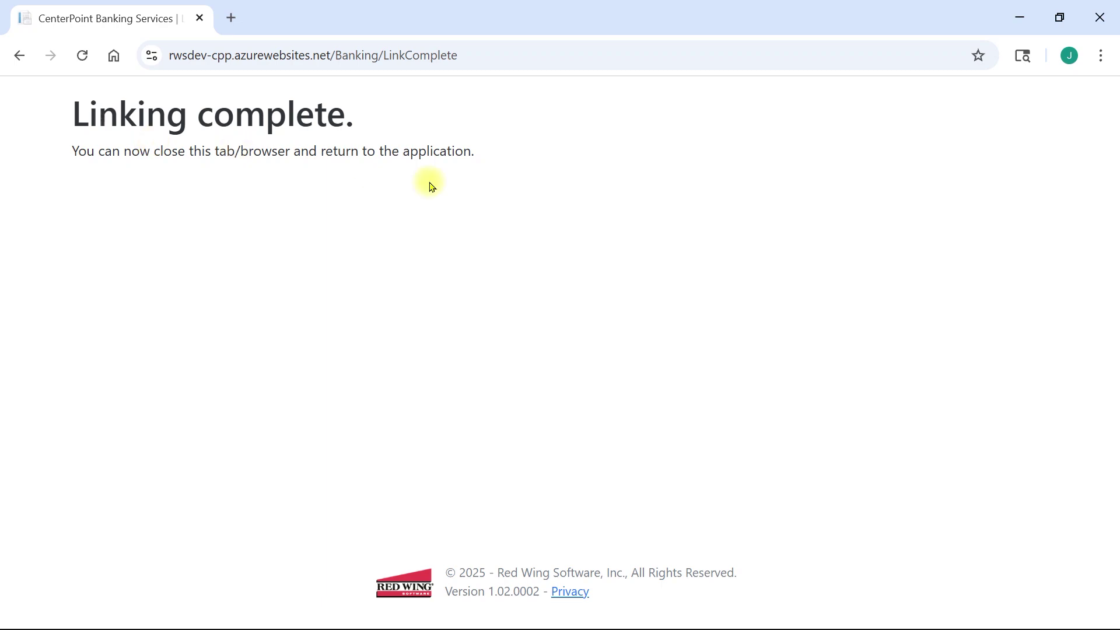
Return to CenterPoint, map Plaid Checking to Cash in Bank - Checking and Plaid Credit Card to VISA for company Alpine Sports, and save the link.
left_click(1099, 17)
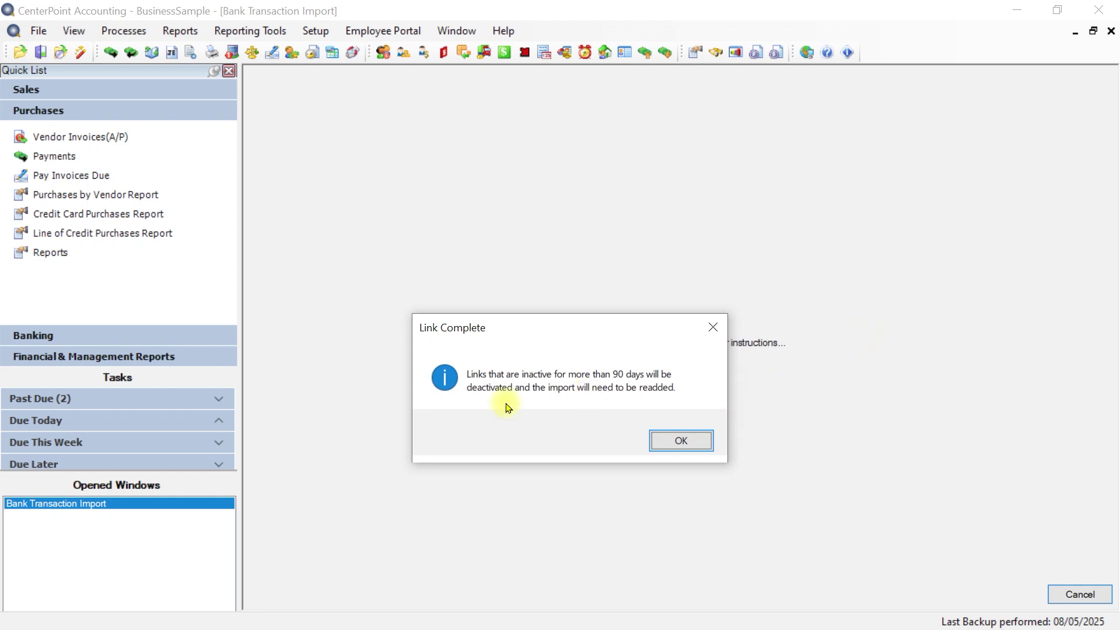
left_click(683, 443)
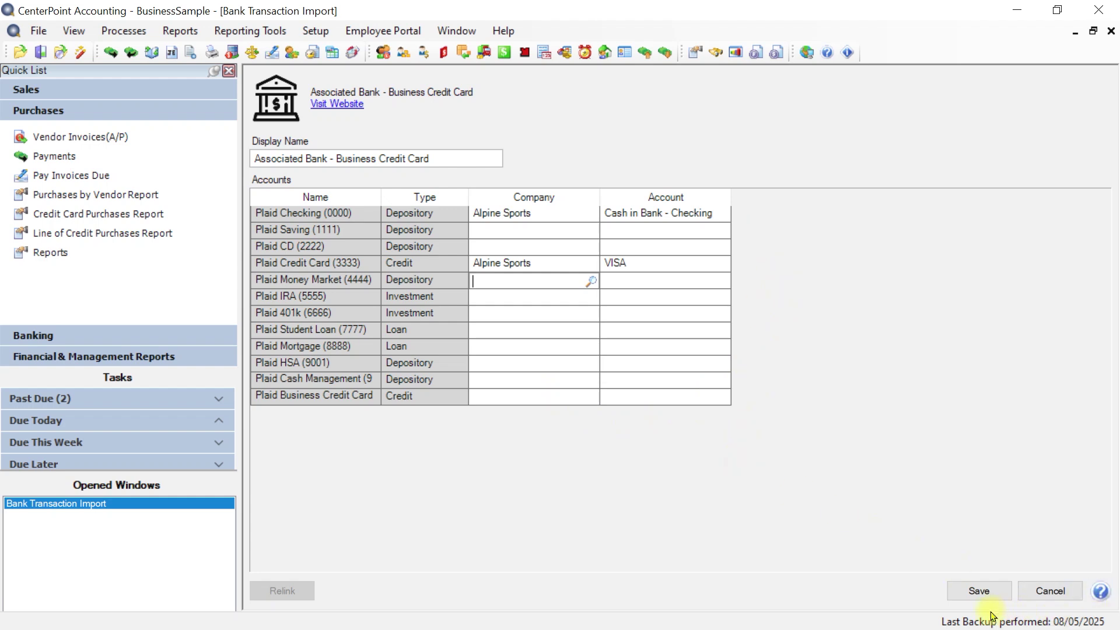
left_click(979, 591)
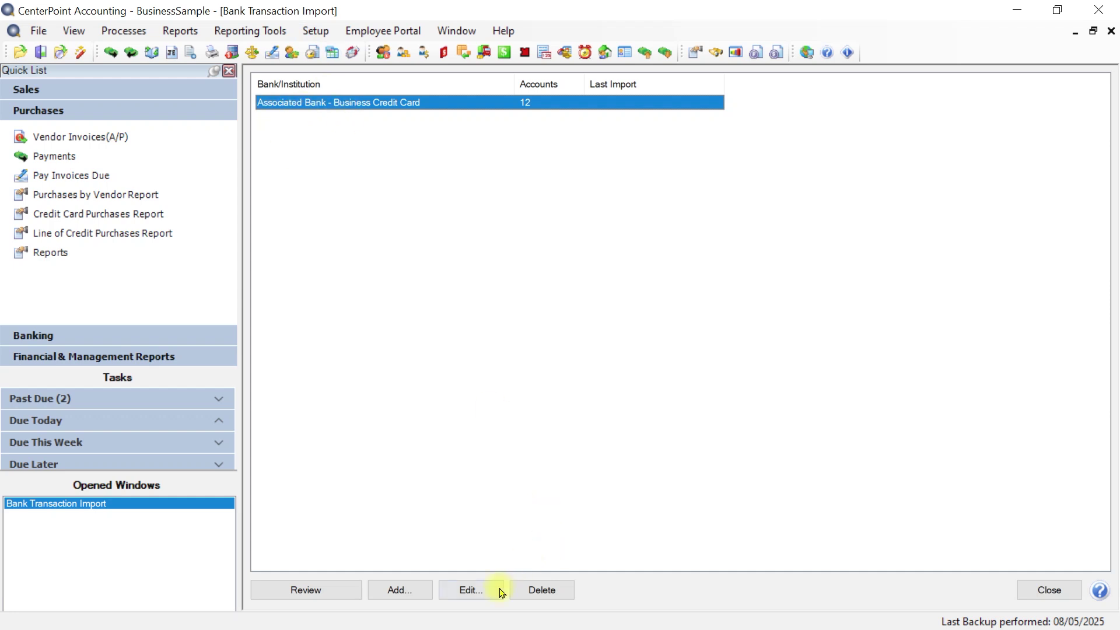
Open the saved Associated Bank link to check its account assignments, and leave it without changes.
left_click(481, 591)
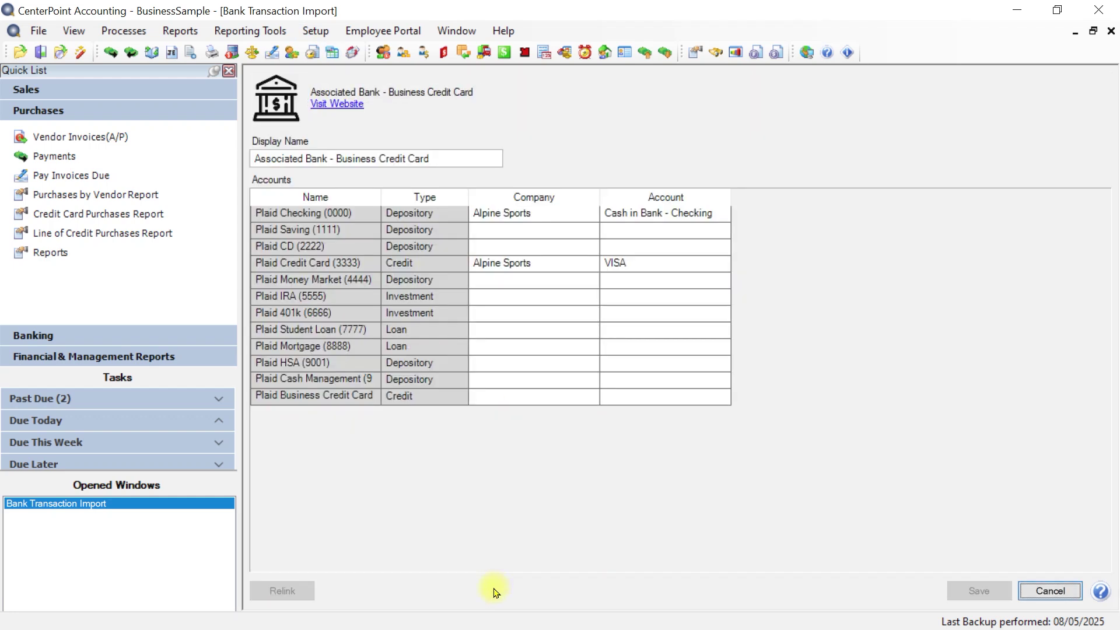
left_click(1051, 591)
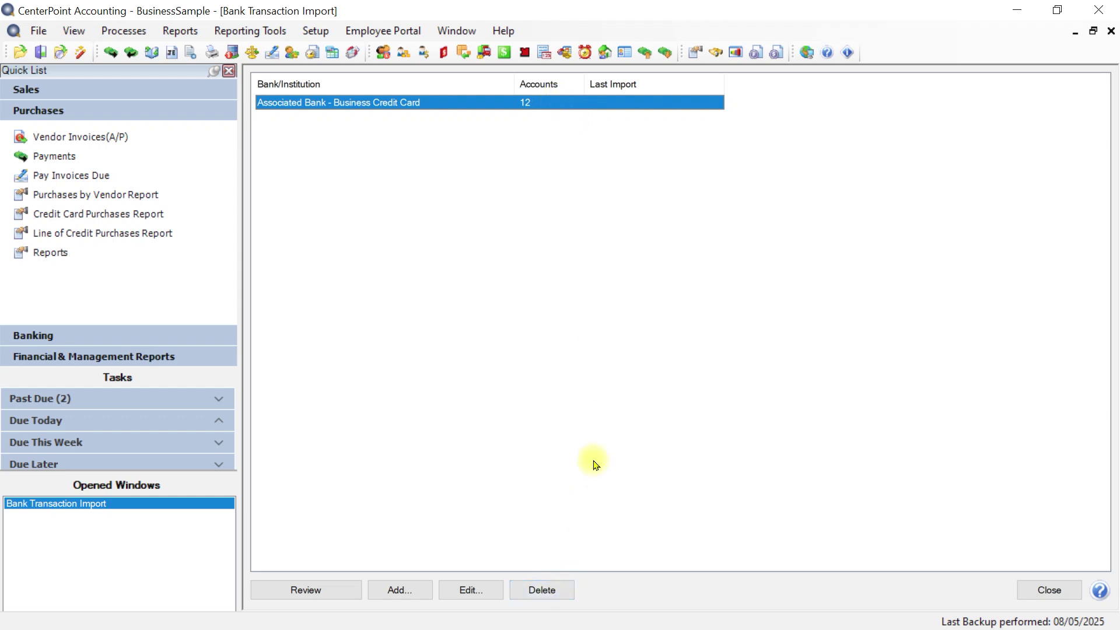
Review the Associated Bank link and import its transactions with the period kept at Last 30 Days.
left_click(304, 592)
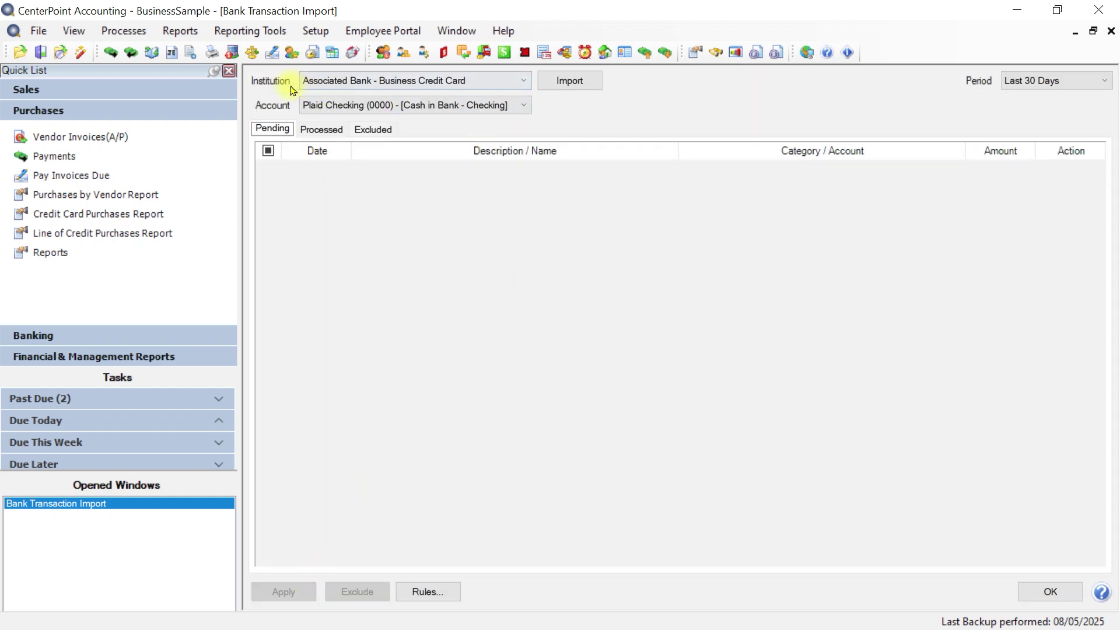
left_click(527, 84)
left_click(527, 81)
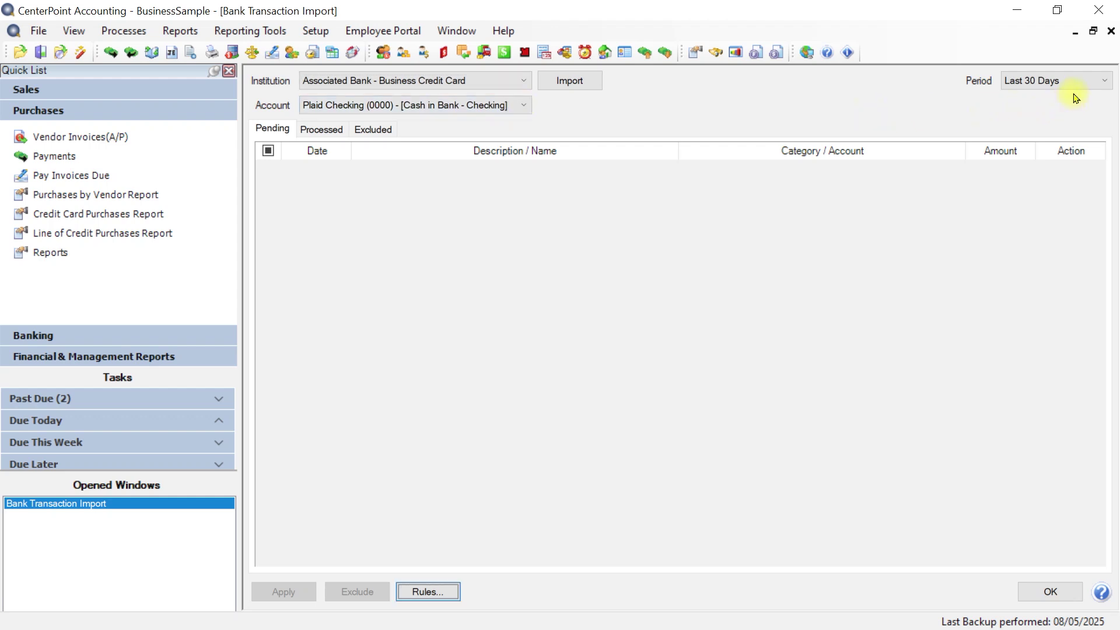
left_click(1111, 82)
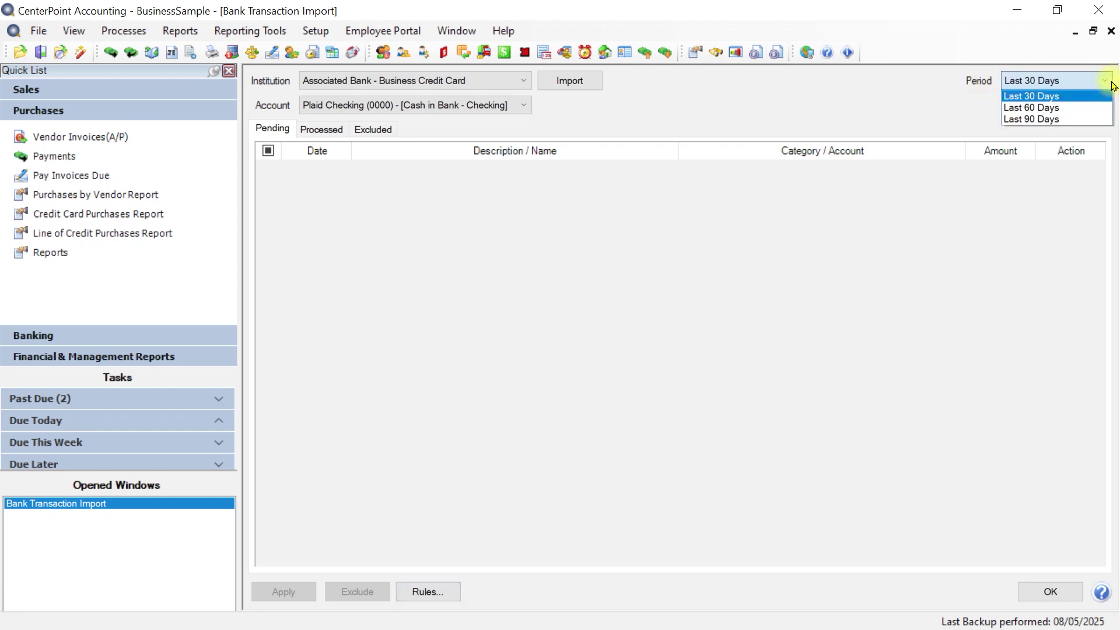
left_click(1112, 85)
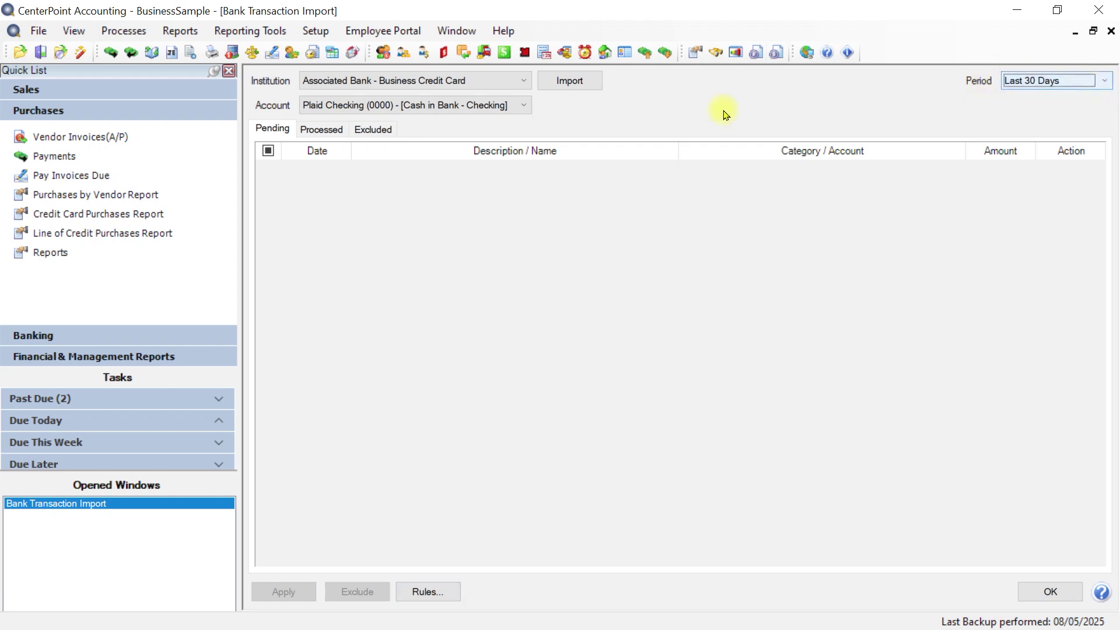
left_click(583, 80)
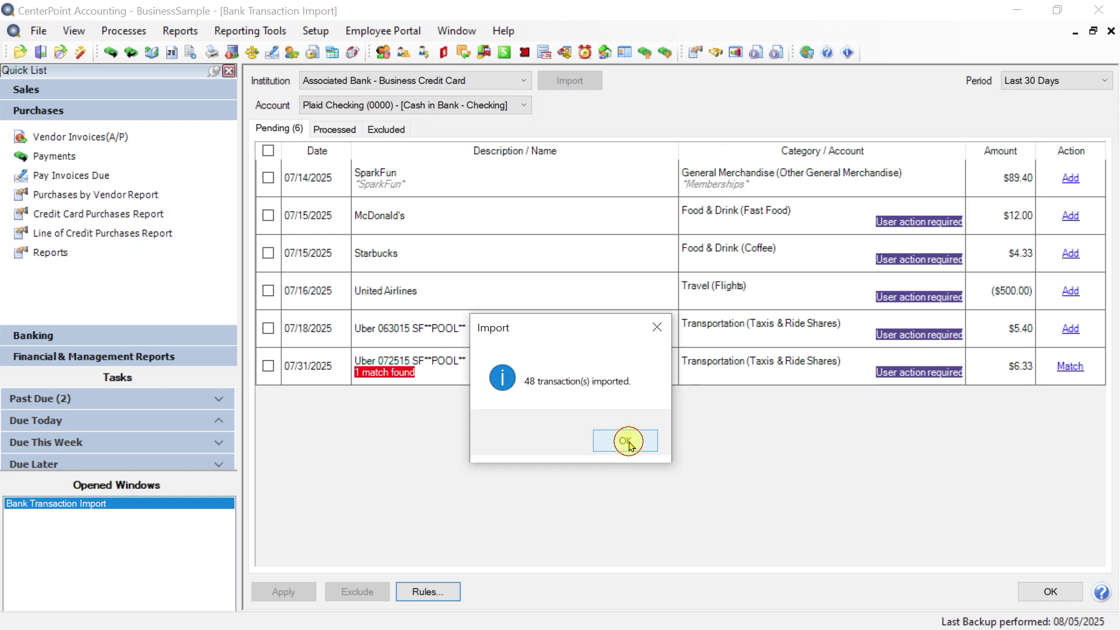
left_click(625, 441)
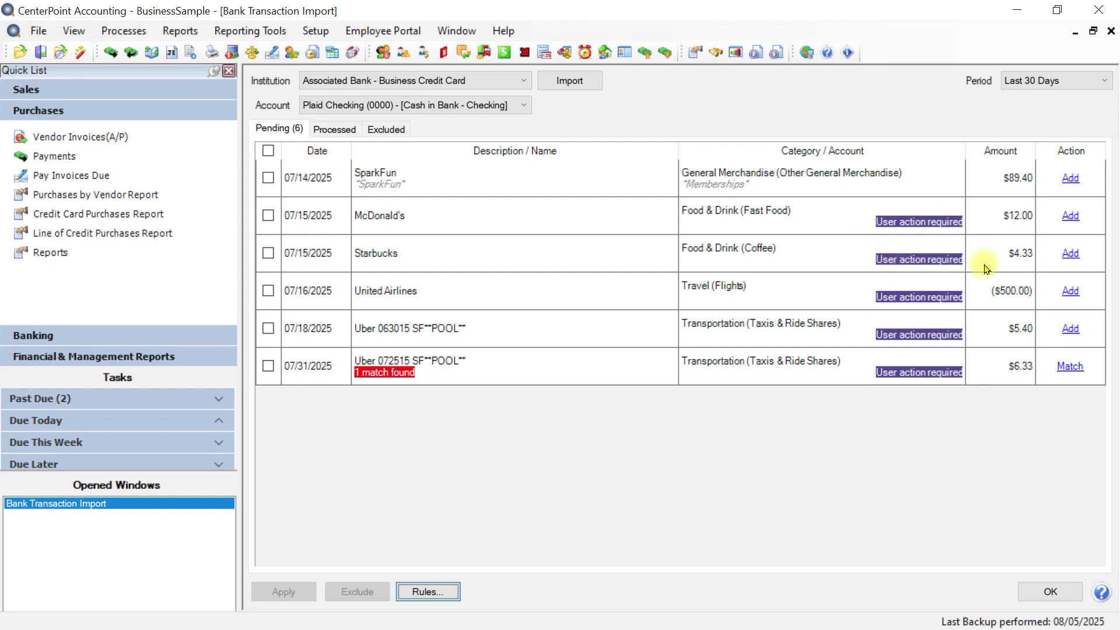
Open the add action for the pending Starbucks transaction and create Starbucks as a new business name for it.
left_click(1070, 260)
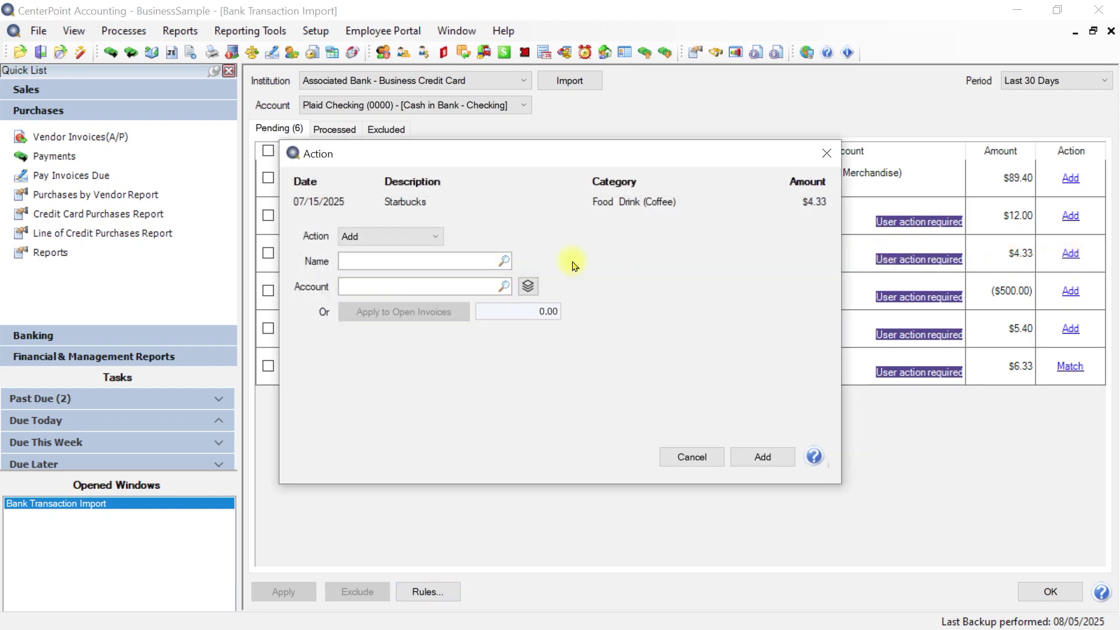
left_click(435, 265)
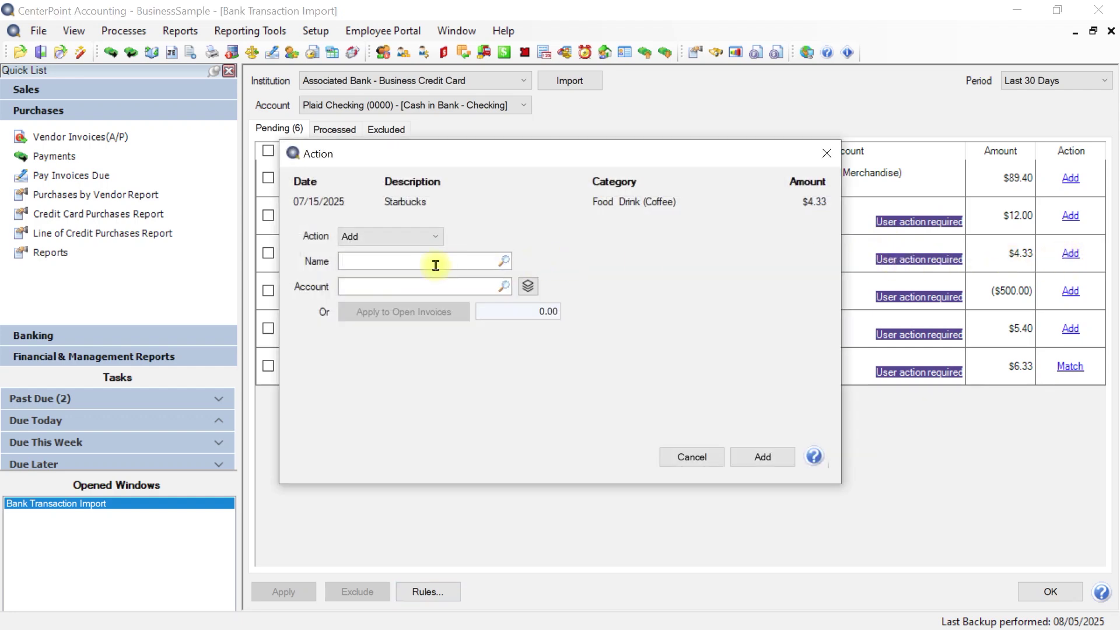
type("starbuck")
key("Tab")
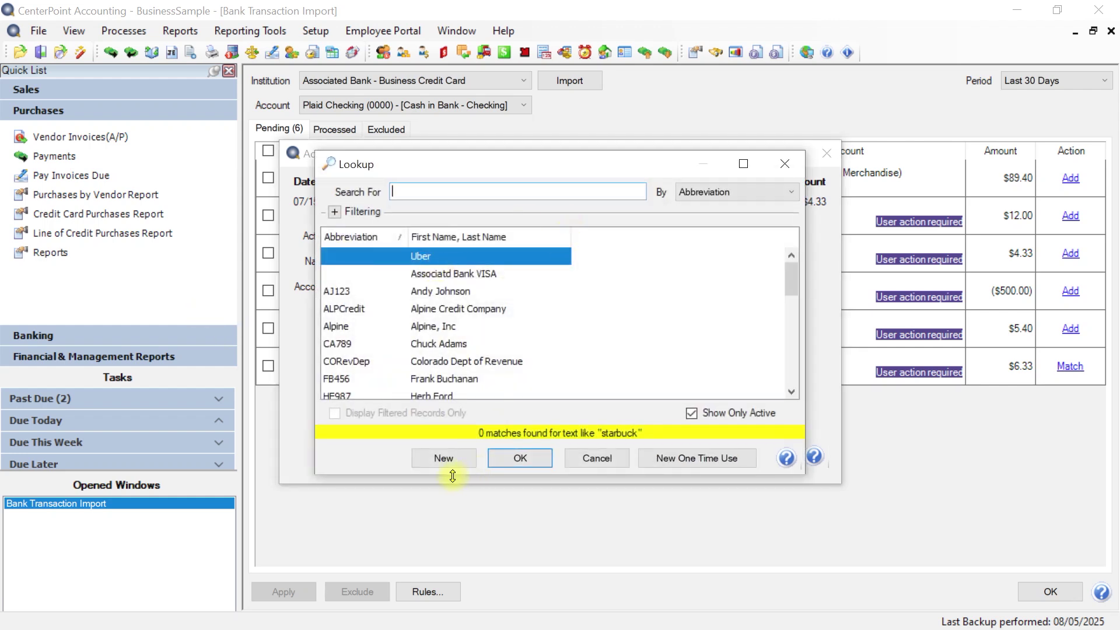
left_click(445, 458)
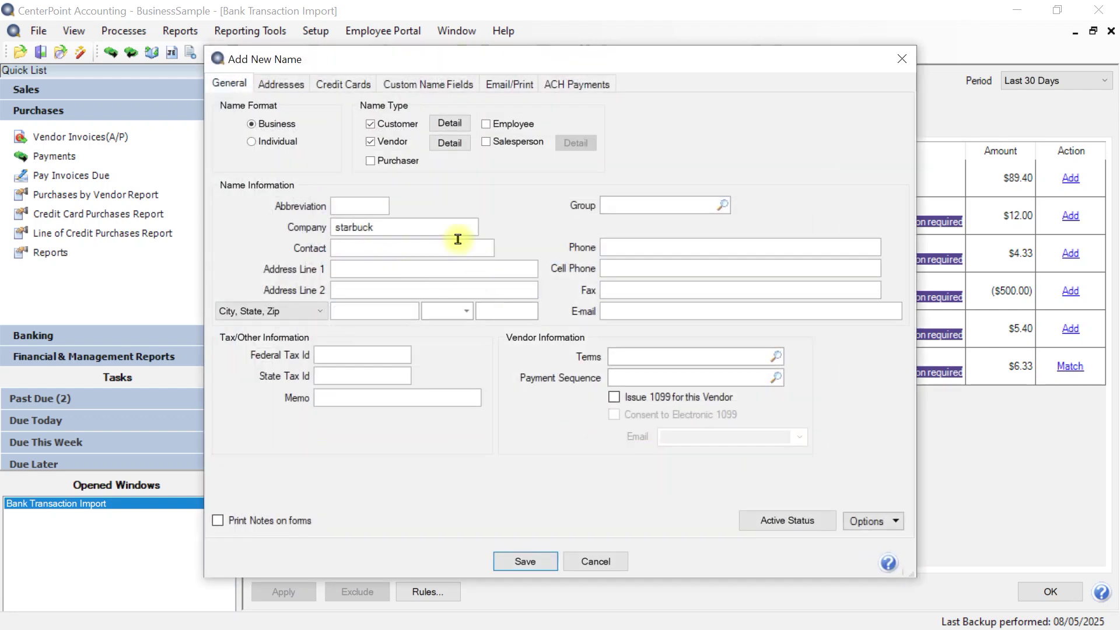
left_click_drag(450, 228, 62, 240)
type("S")
left_click(516, 561)
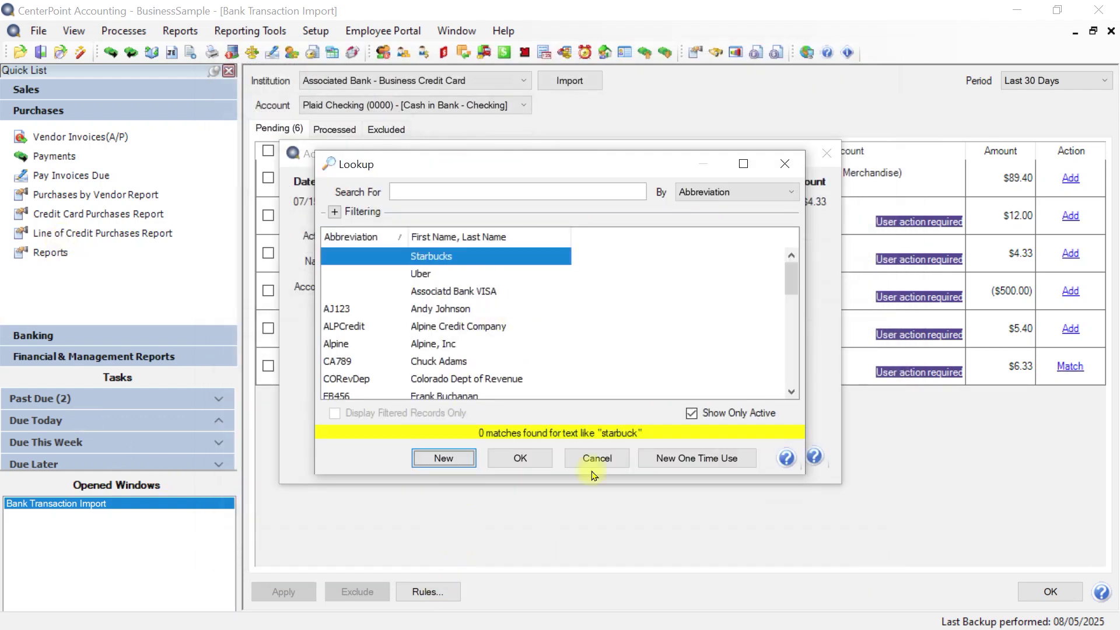
left_click(537, 461)
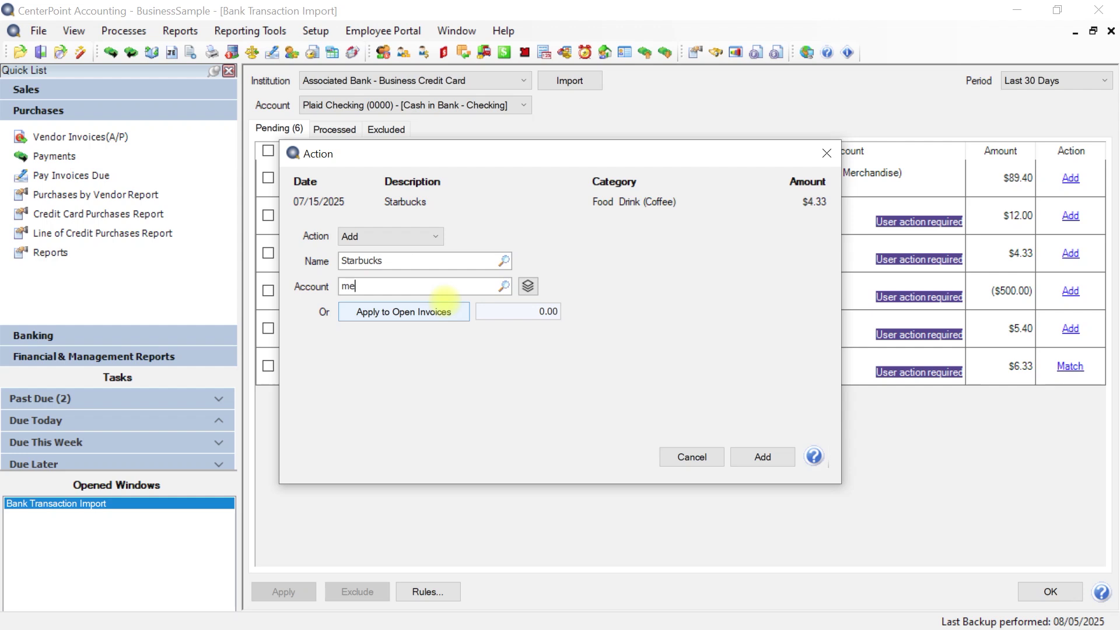
Assign 100 percent of the Starbucks transaction to the Travel and Meetings account and add the transaction.
key("Tab")
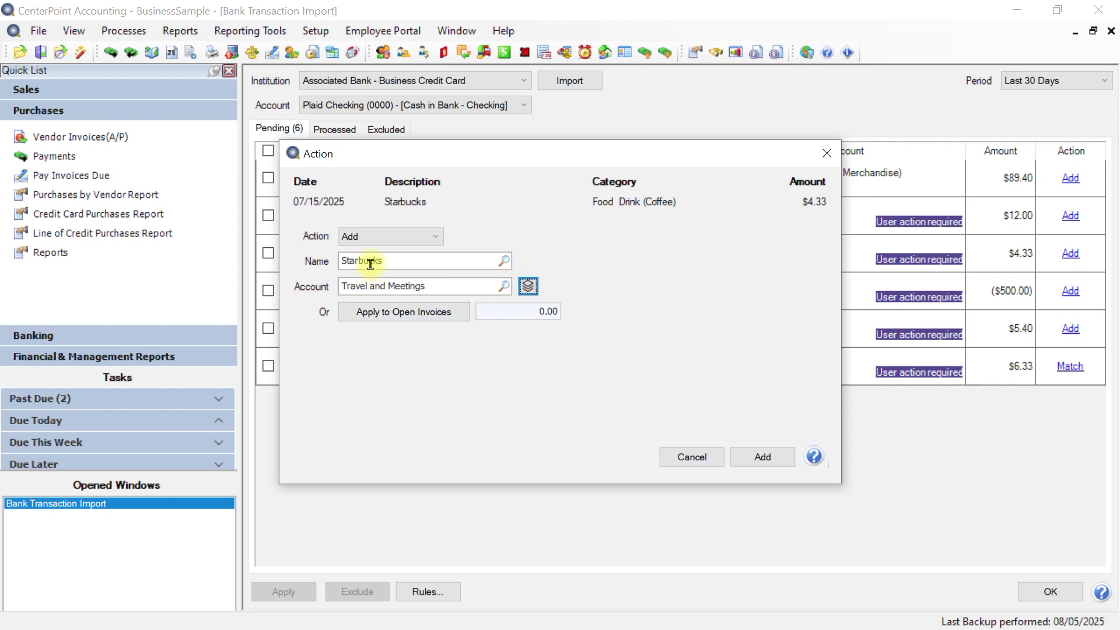
left_click(529, 287)
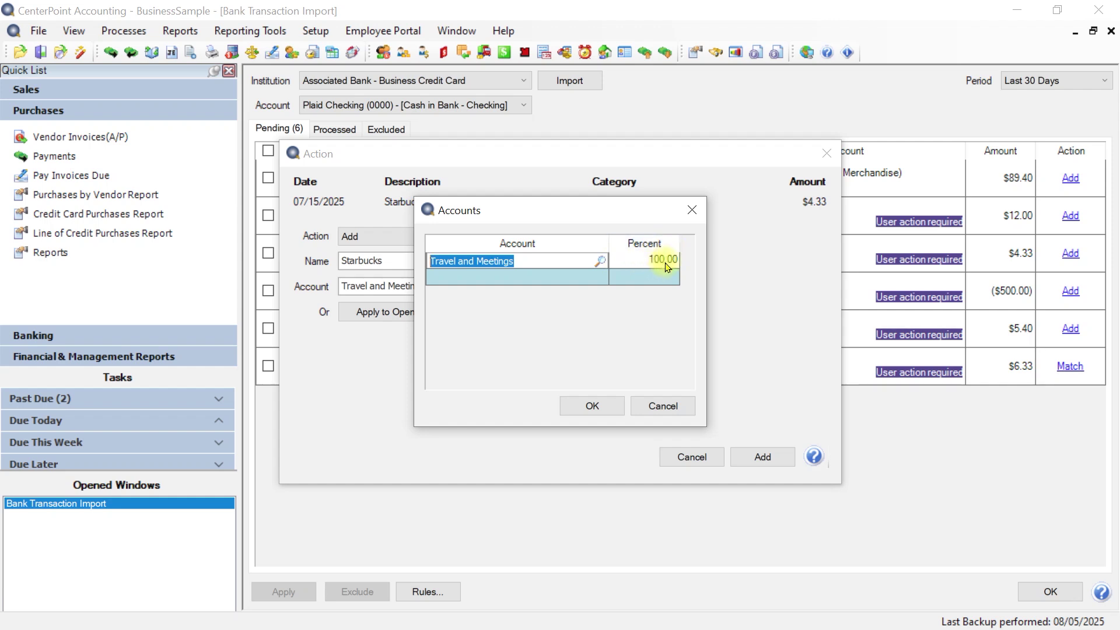
left_click(592, 407)
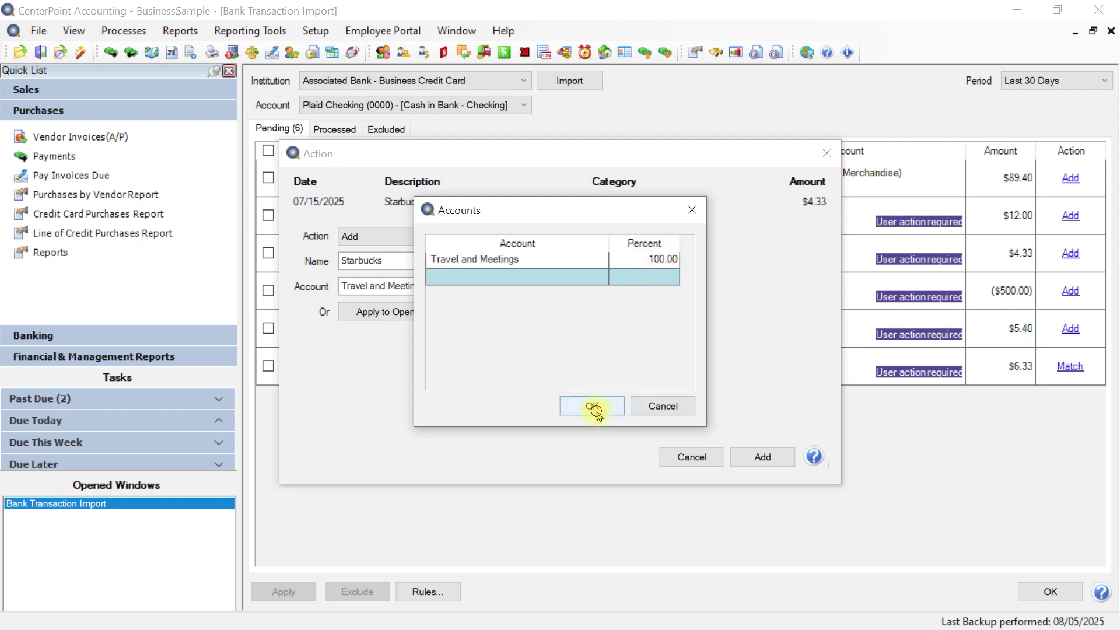
left_click(763, 457)
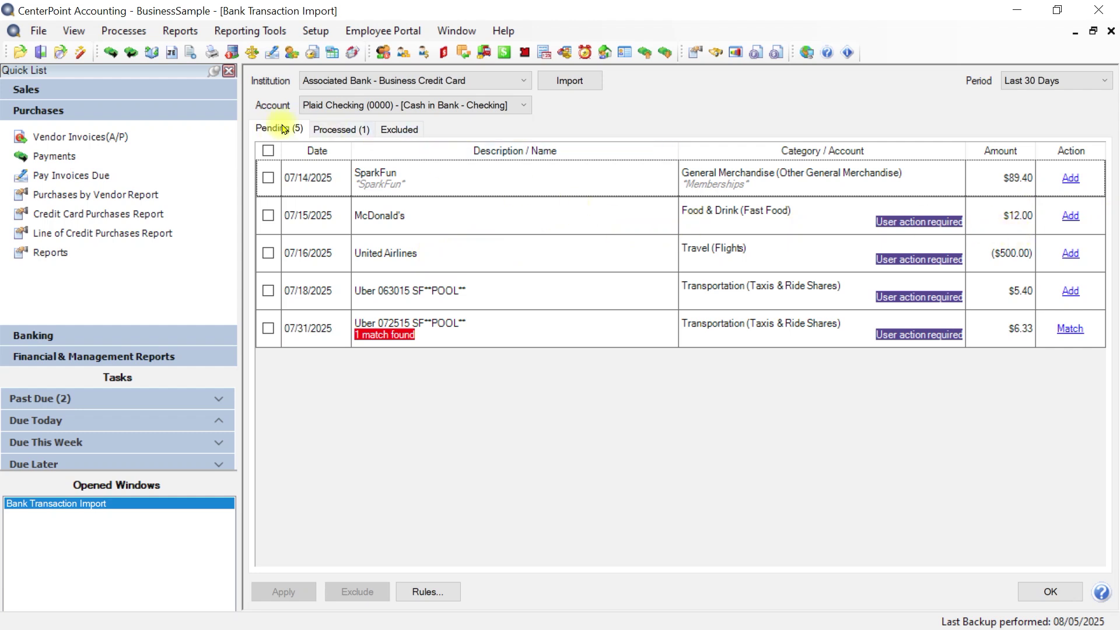
Check the list of processed bank transactions and return to the pending ones.
left_click(334, 132)
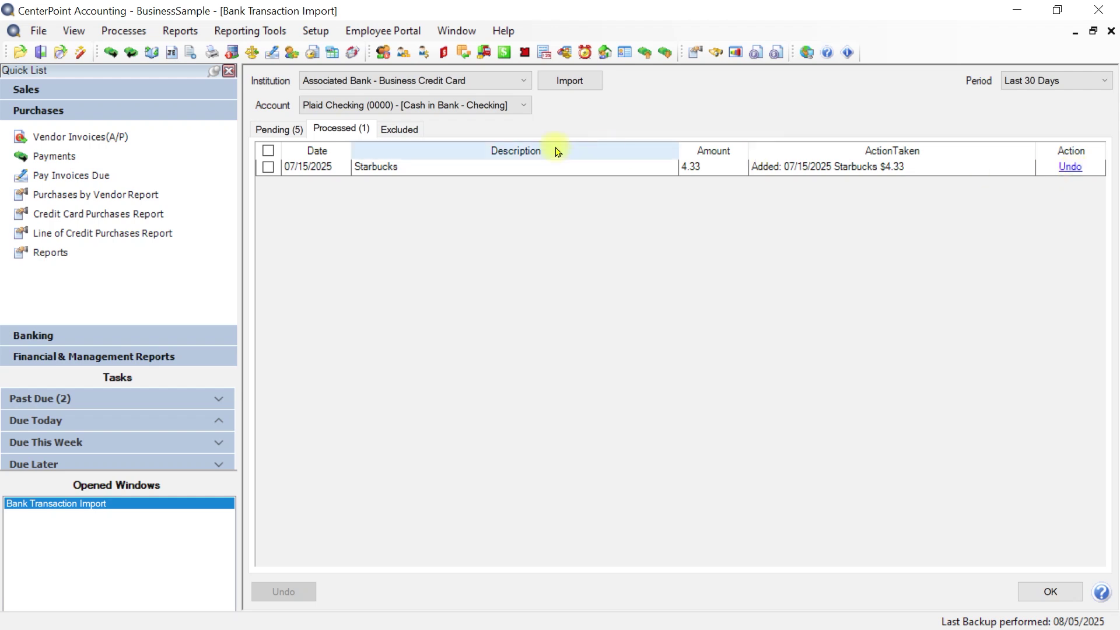
left_click(274, 130)
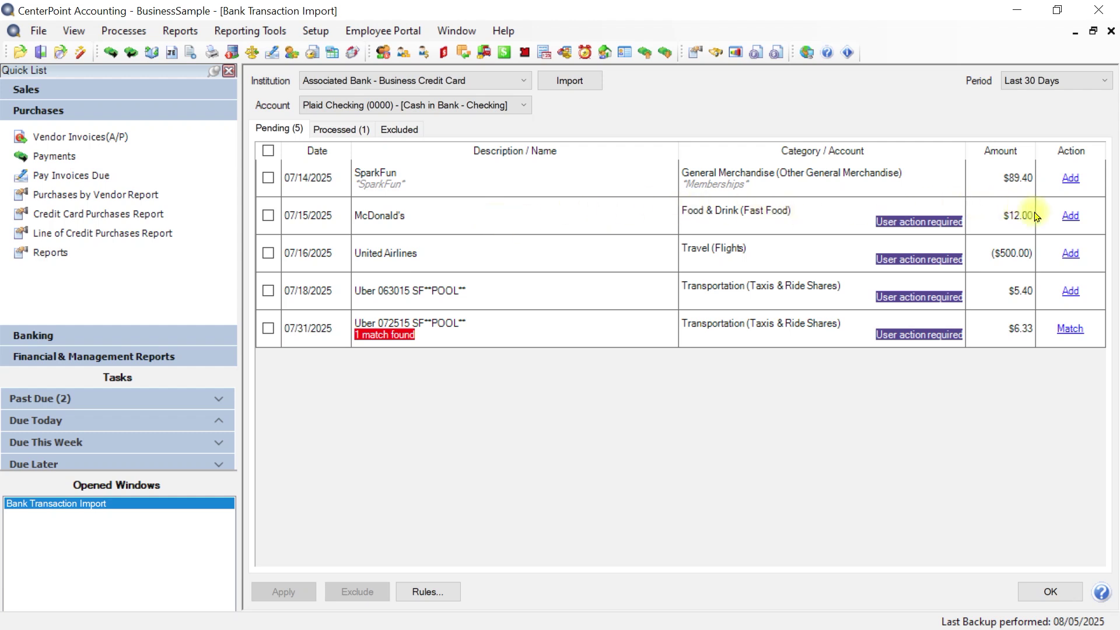
Assign the pending McDonald's transaction to the name McDonalds, apply $12.00 to its open invoice dated 06/10/2025, and add the transaction.
left_click(1070, 217)
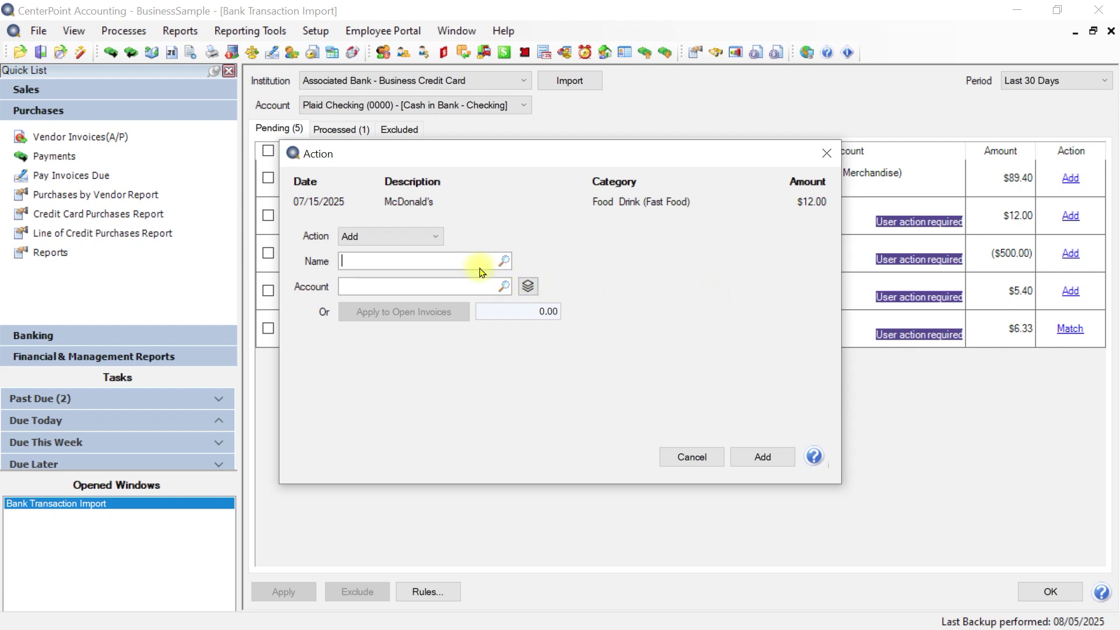
type("McDonalds")
key("Tab")
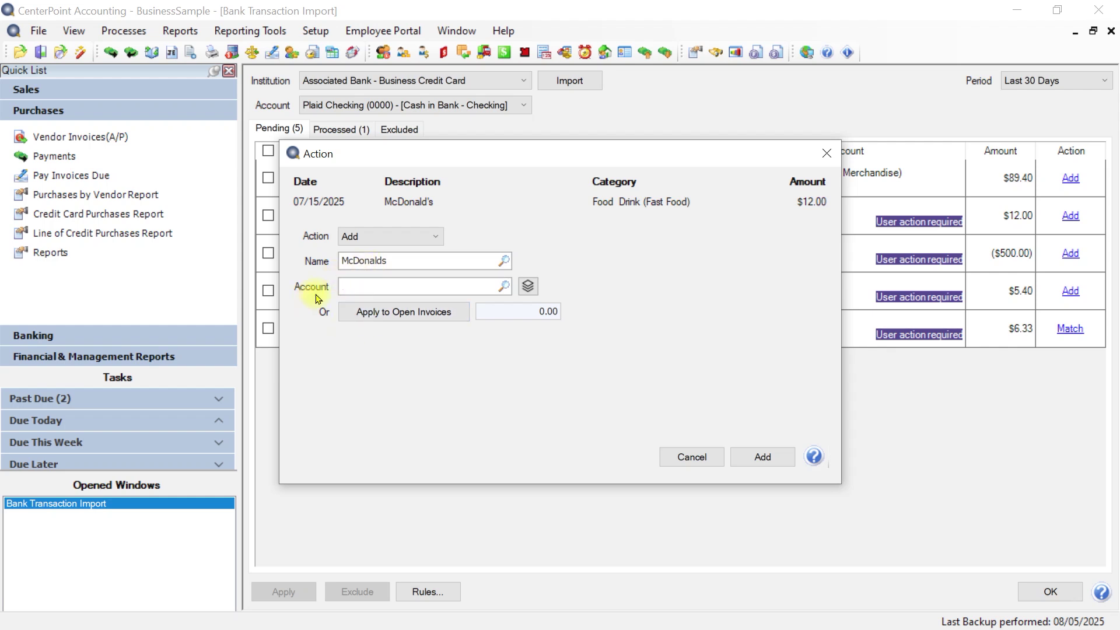
left_click(387, 318)
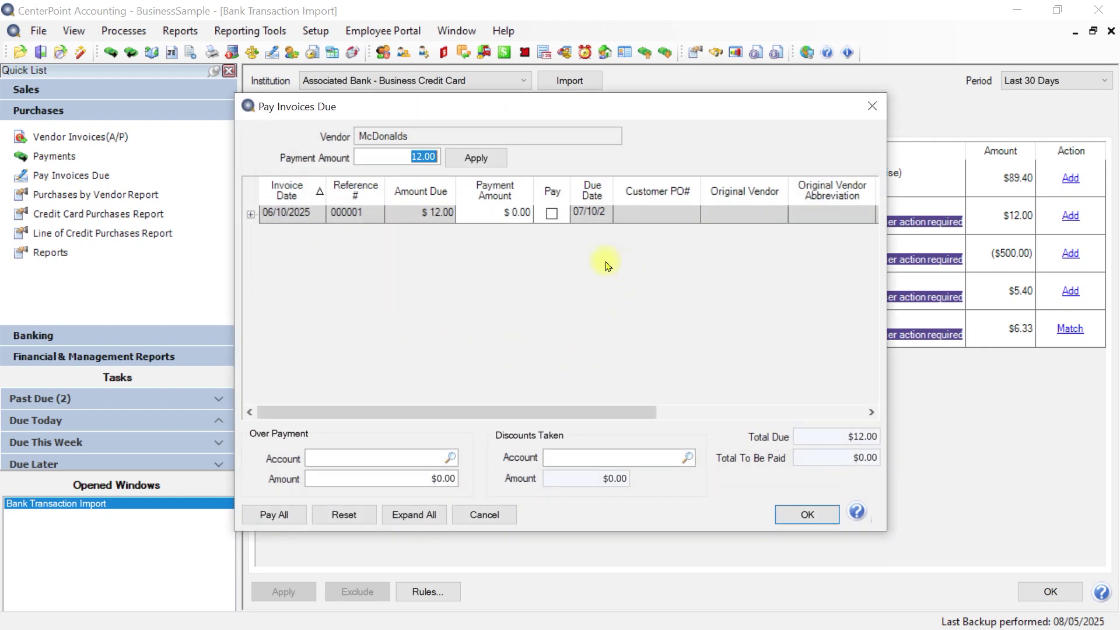
left_click(551, 214)
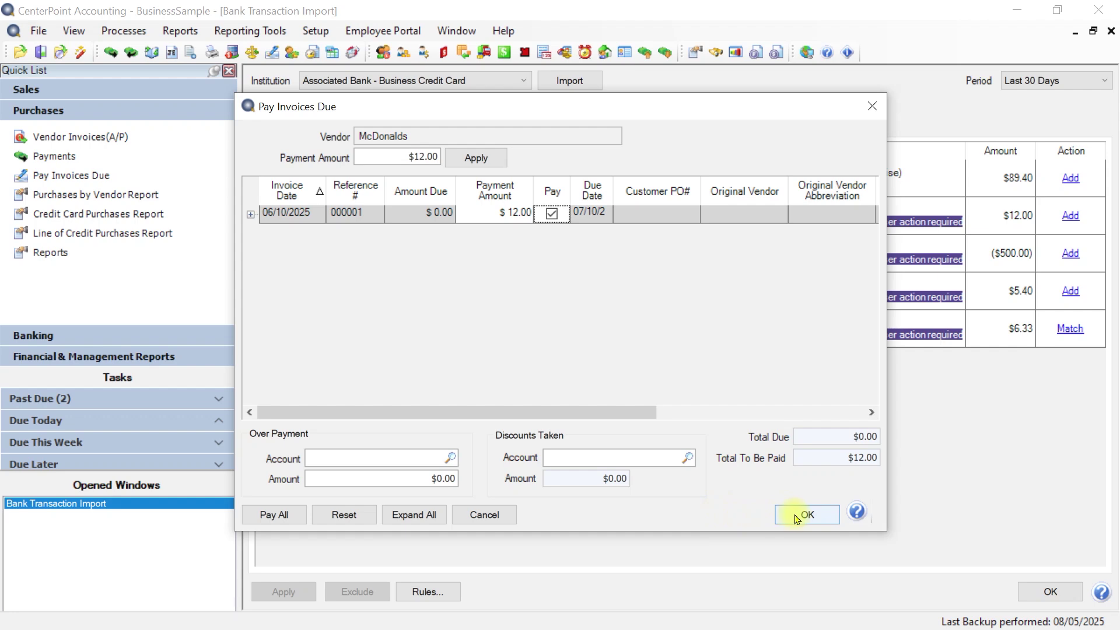
left_click(797, 520)
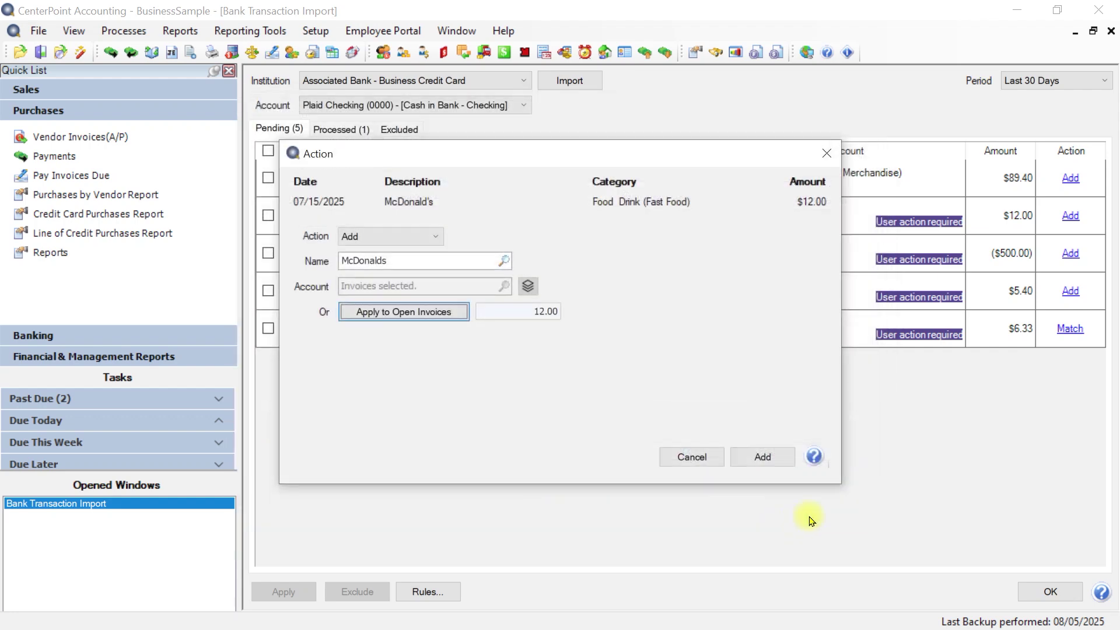
left_click(762, 458)
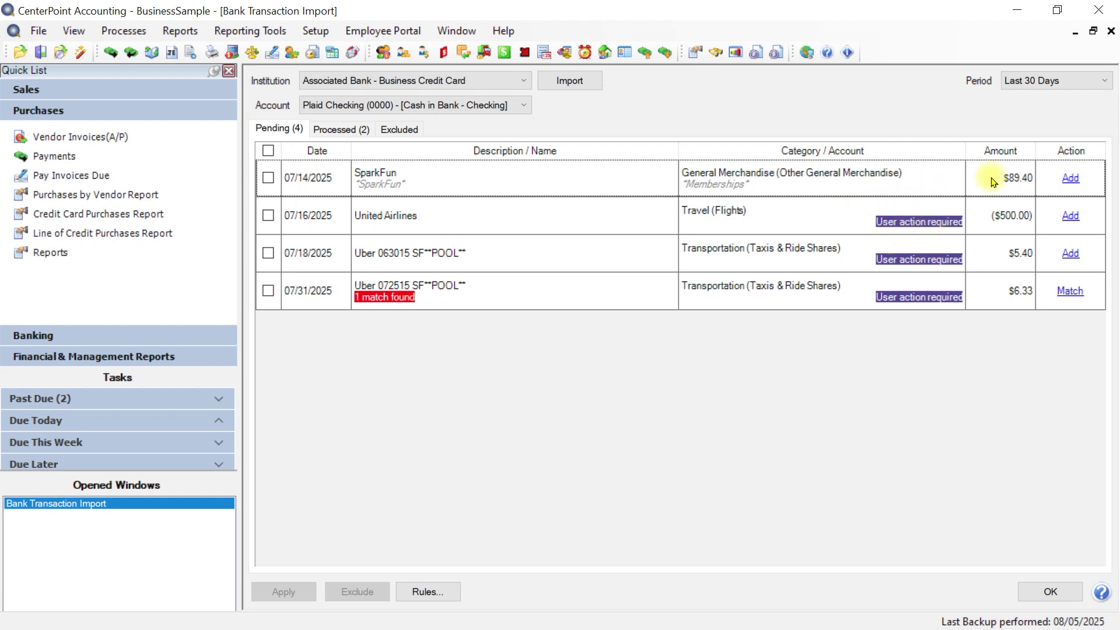
Inspect the pending SparkFun transaction's proposed name and account, and review the SparkFun rule's Apply To and For options without changing them.
left_click(1069, 179)
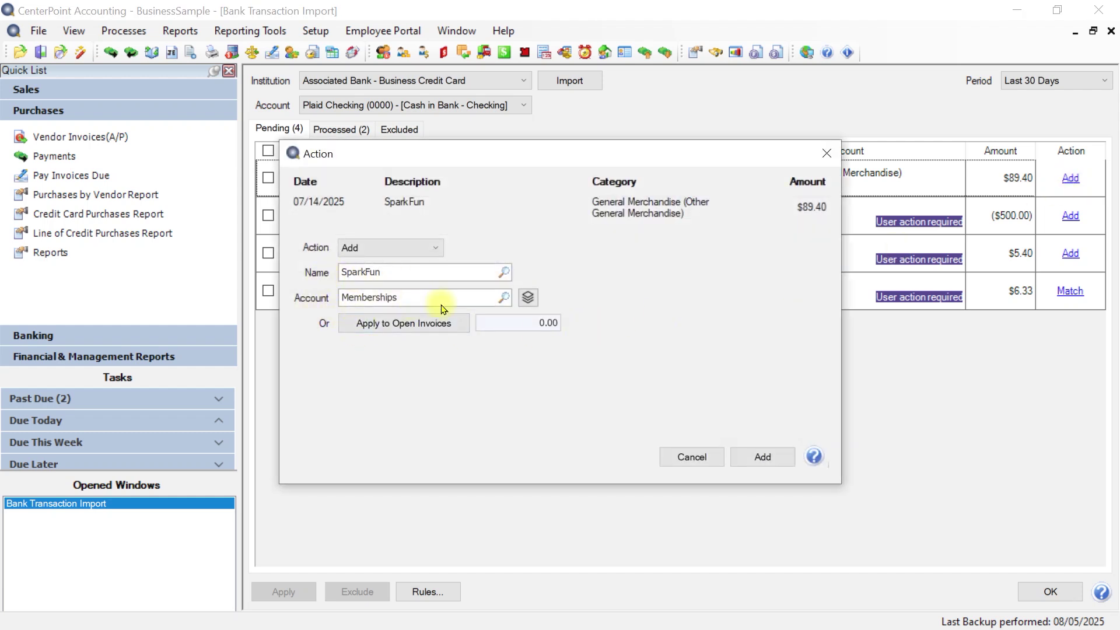
left_click(699, 460)
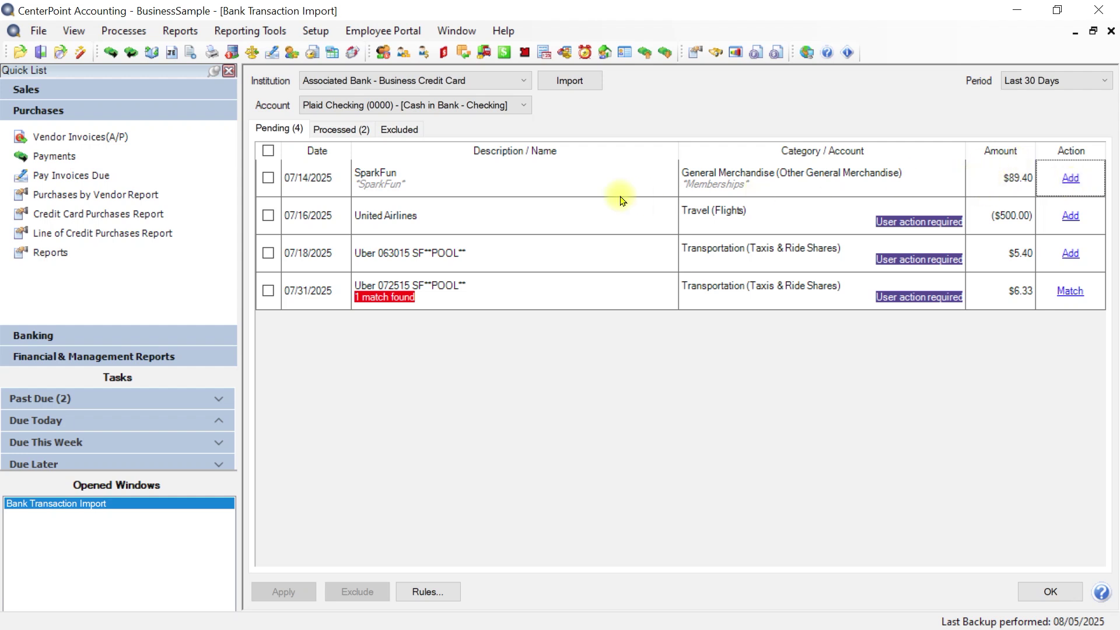
left_click(429, 592)
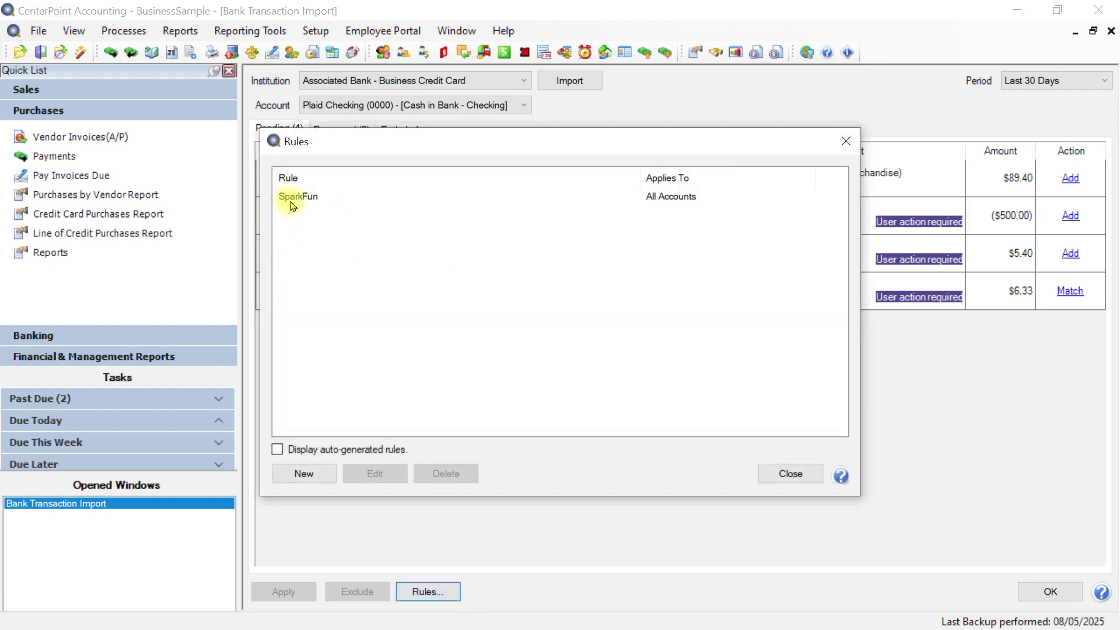
left_click(295, 202)
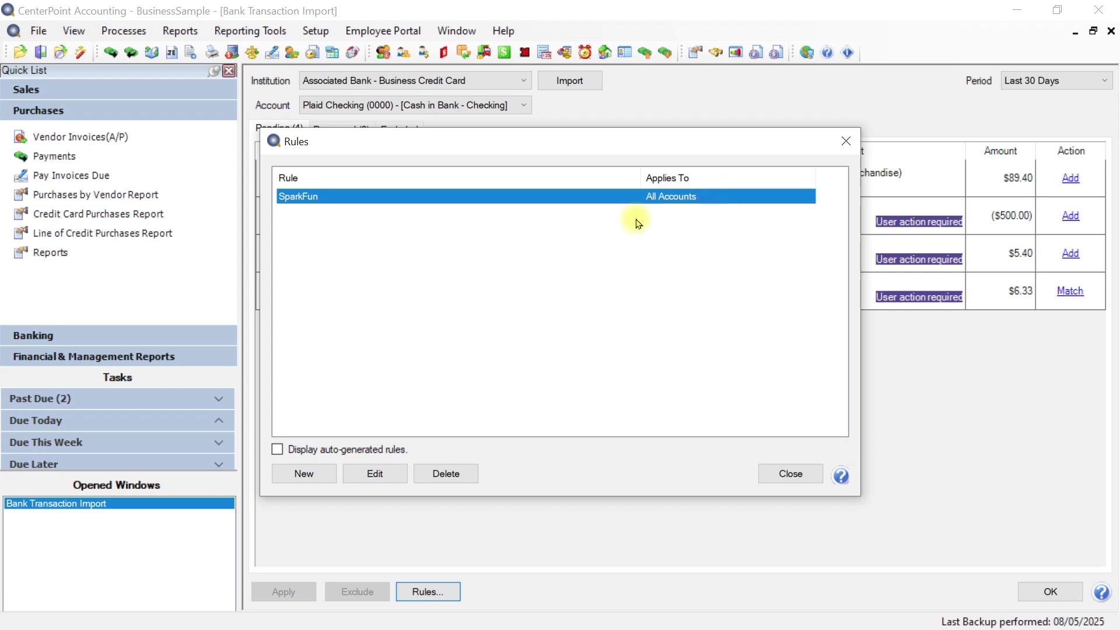
left_click(375, 472)
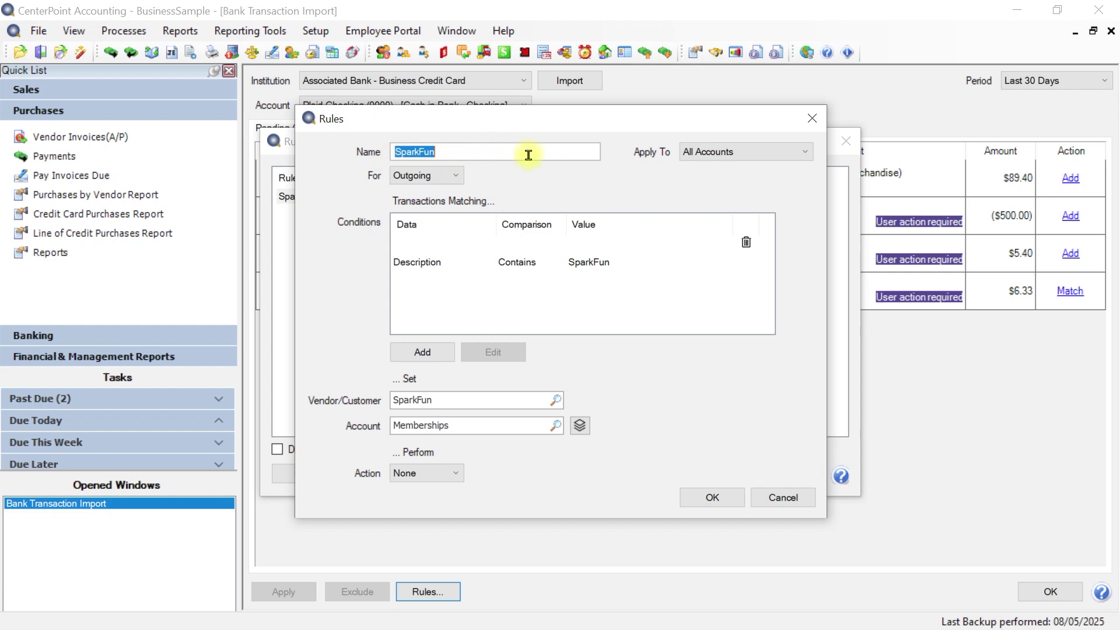
left_click(775, 153)
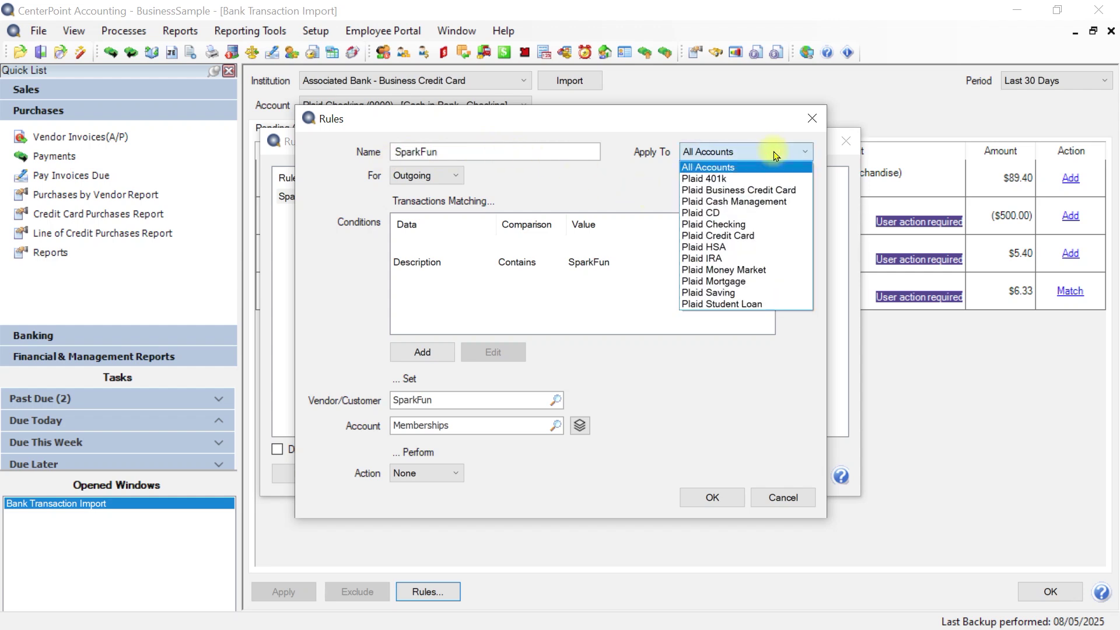
left_click(773, 153)
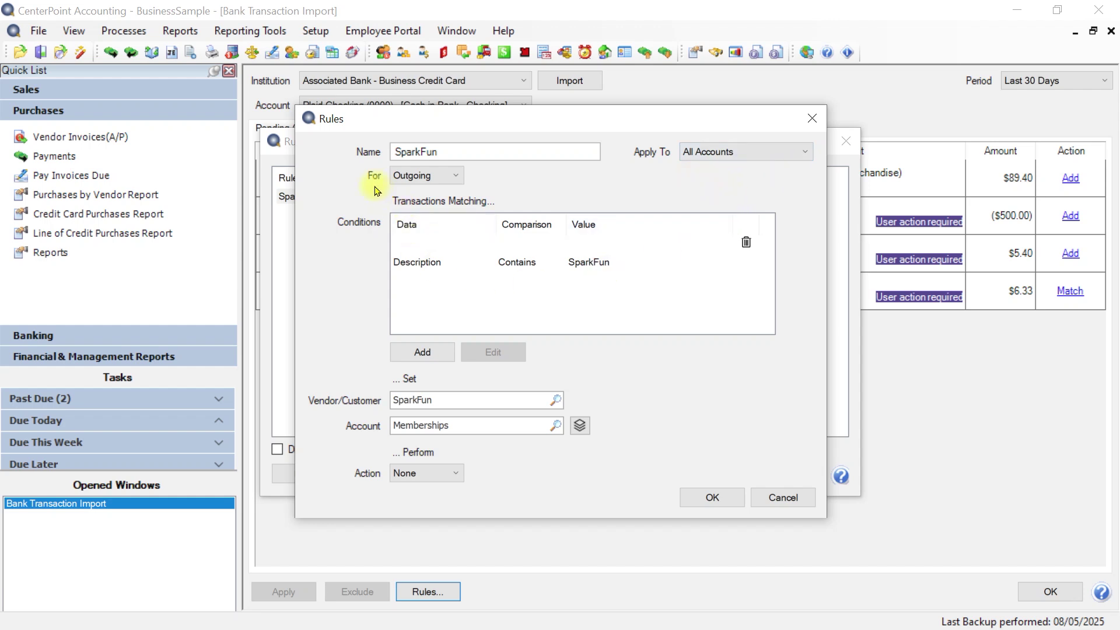
left_click(456, 181)
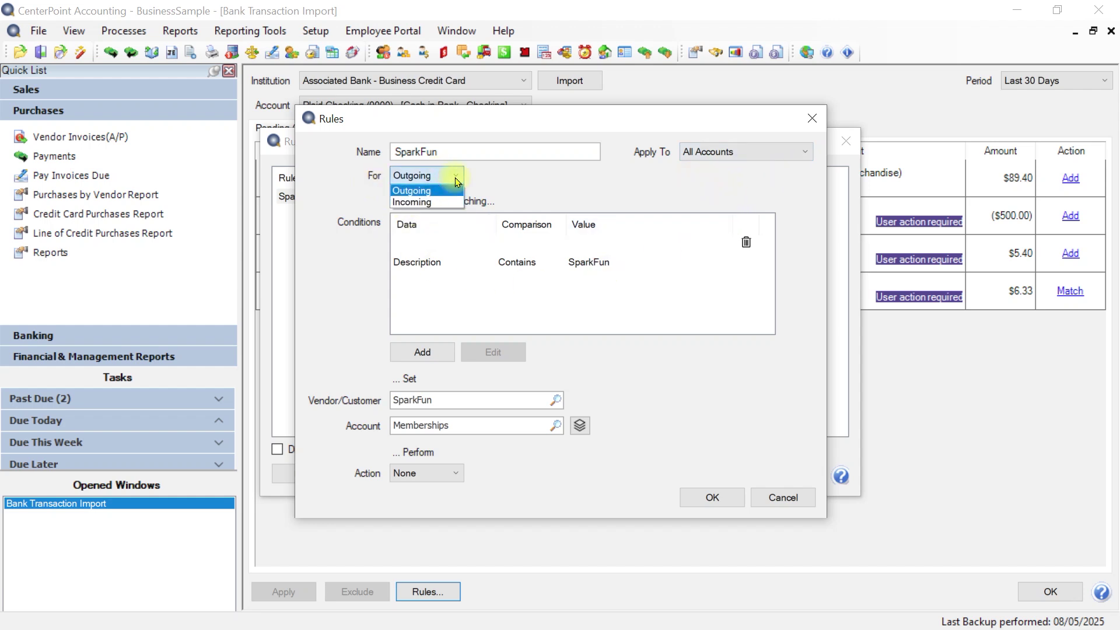
left_click(456, 181)
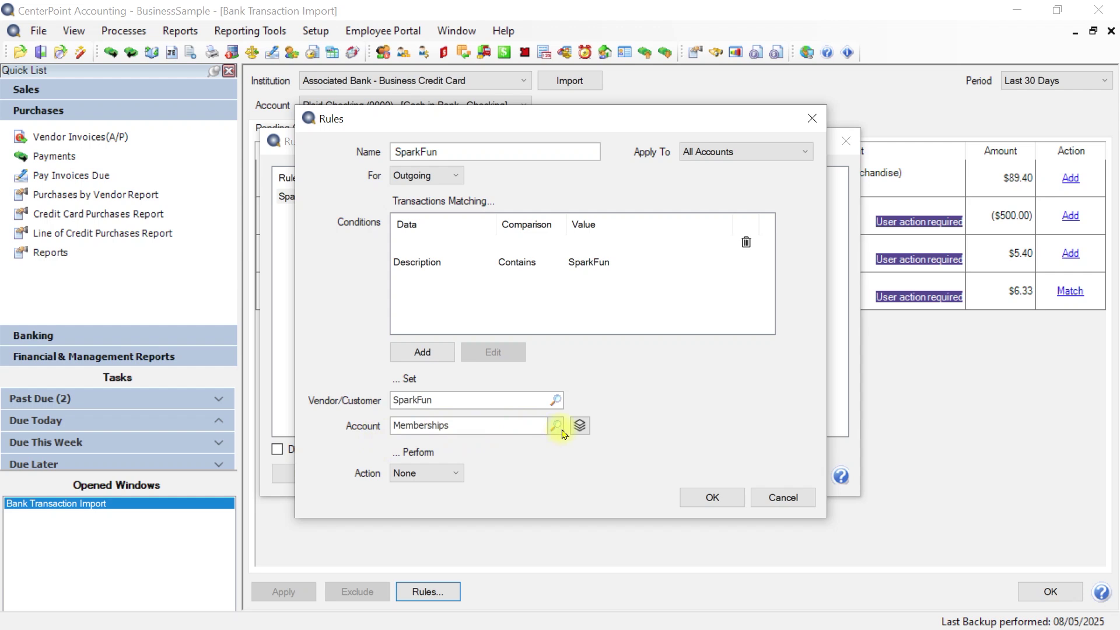
left_click(706, 500)
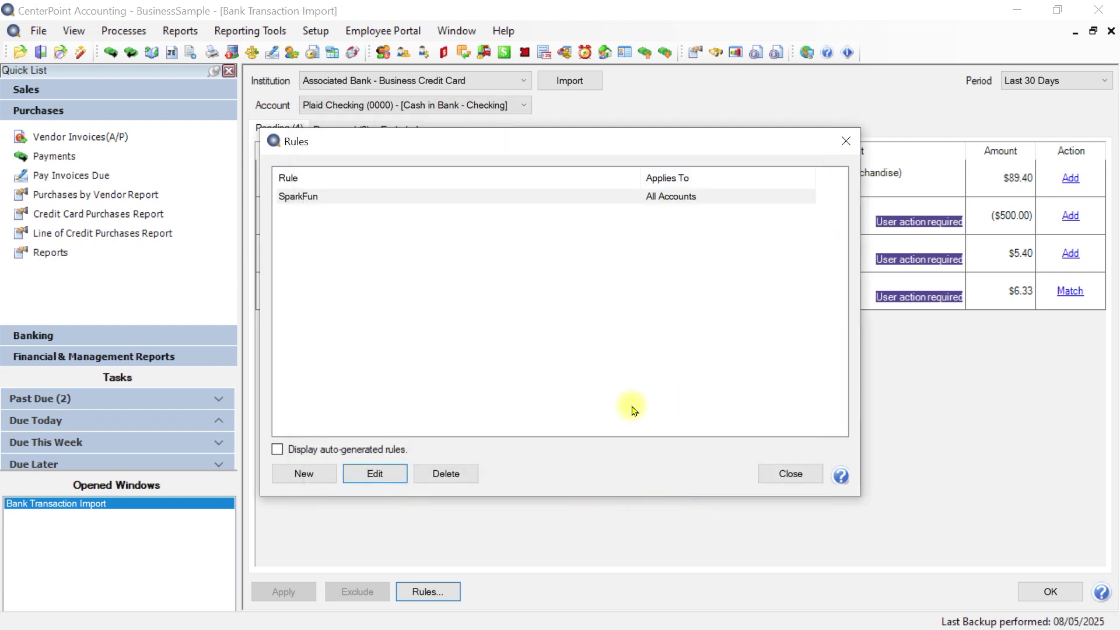
left_click(786, 475)
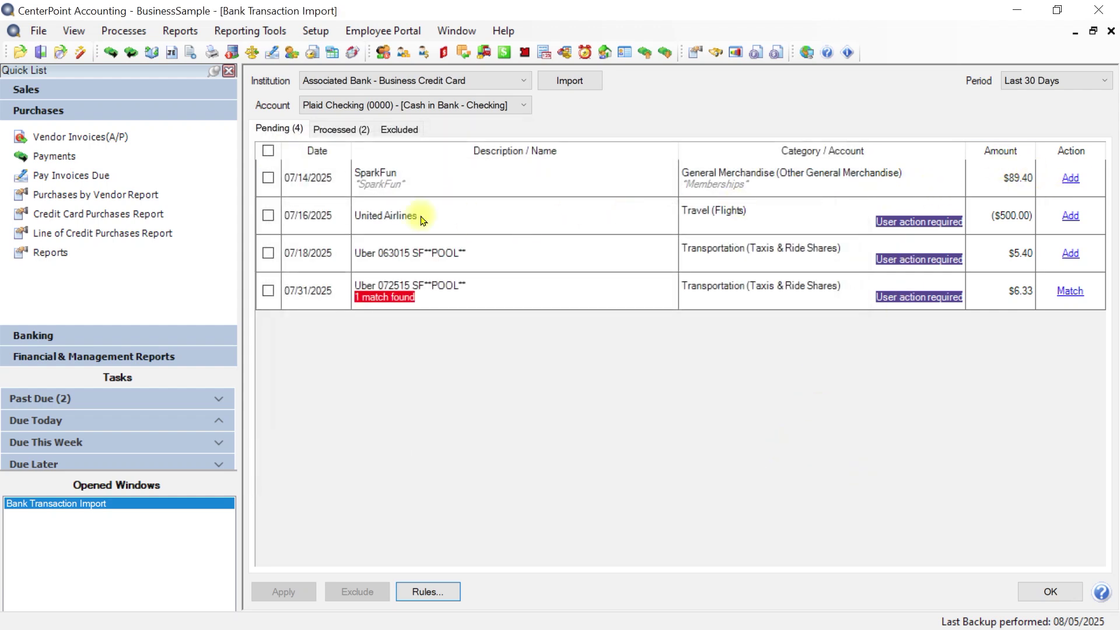
Select the pending SparkFun transaction and apply it with its rule-based name and account.
left_click(268, 178)
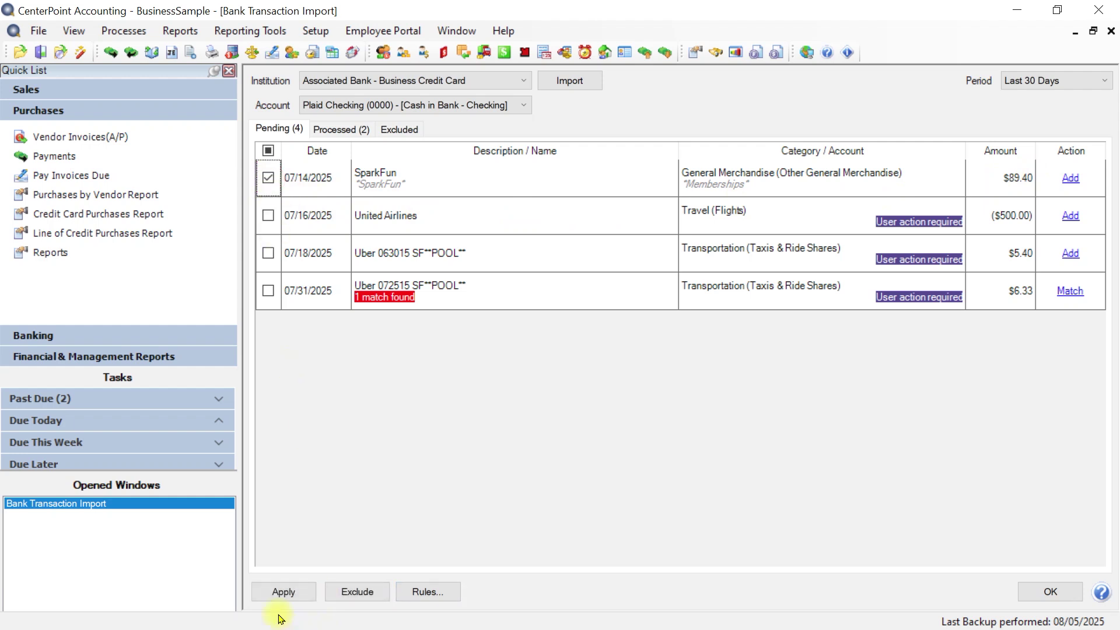
left_click(283, 593)
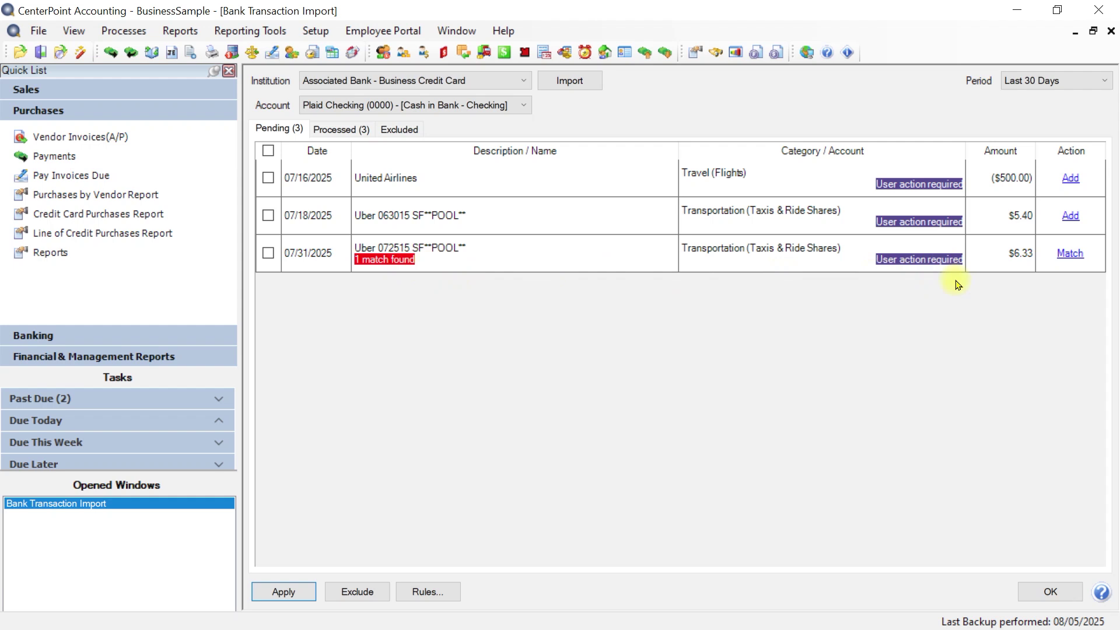
Match the pending Uber 072515 transaction to the existing Uber entry of $6.33 dated 07/31/2025.
left_click(1073, 257)
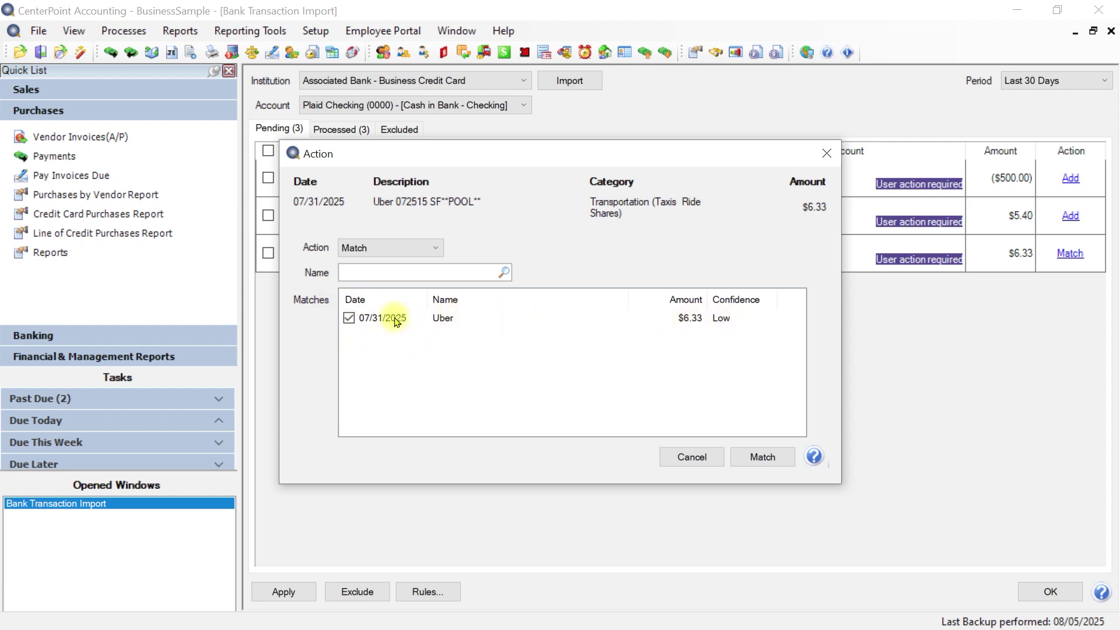
left_click(430, 316)
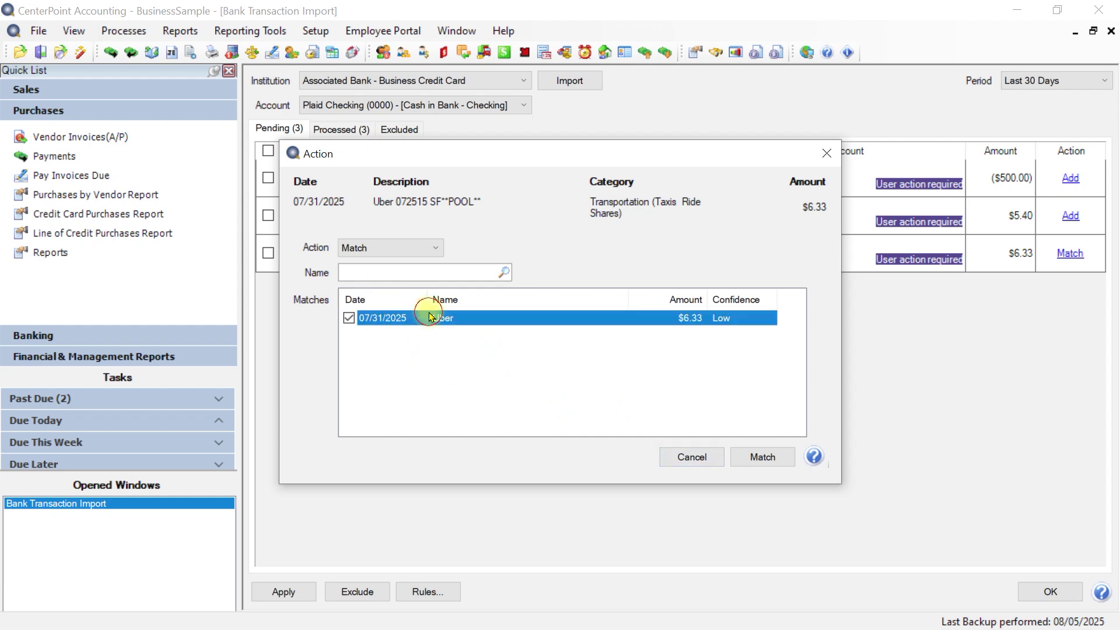
left_click(763, 458)
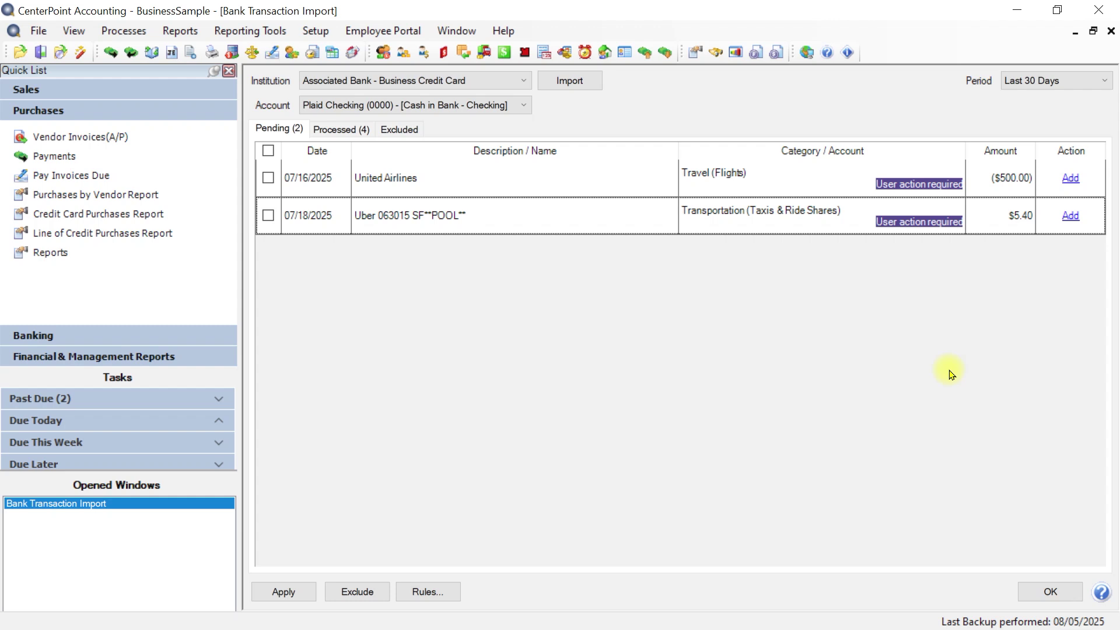
Exclude the pending United Airlines transaction, check it in the list of excluded transactions, and return to the pending ones.
left_click(269, 180)
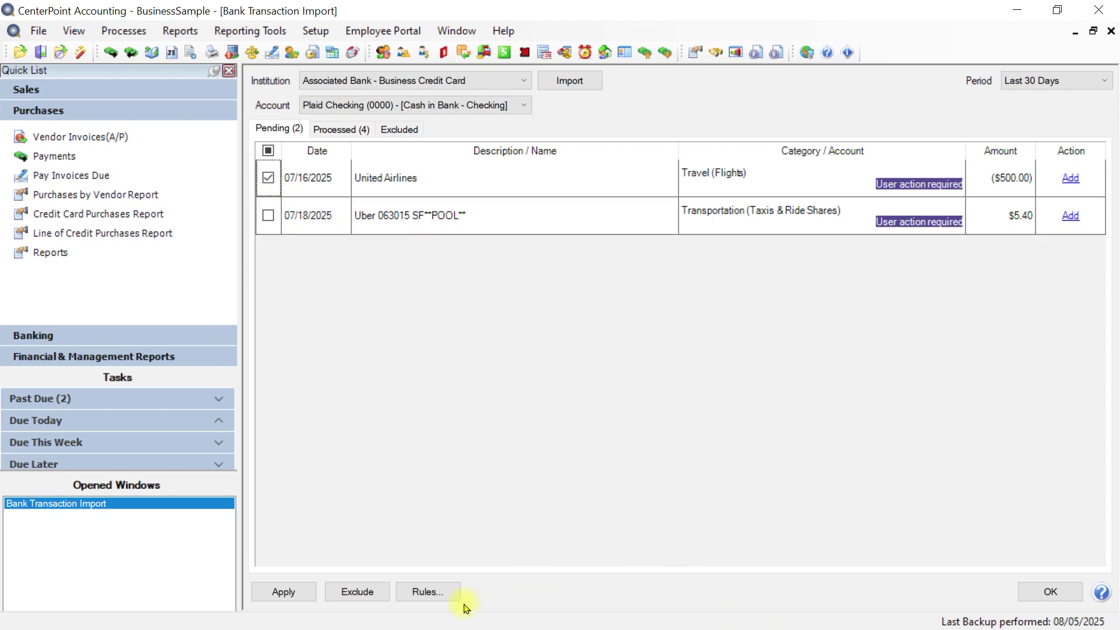
left_click(351, 595)
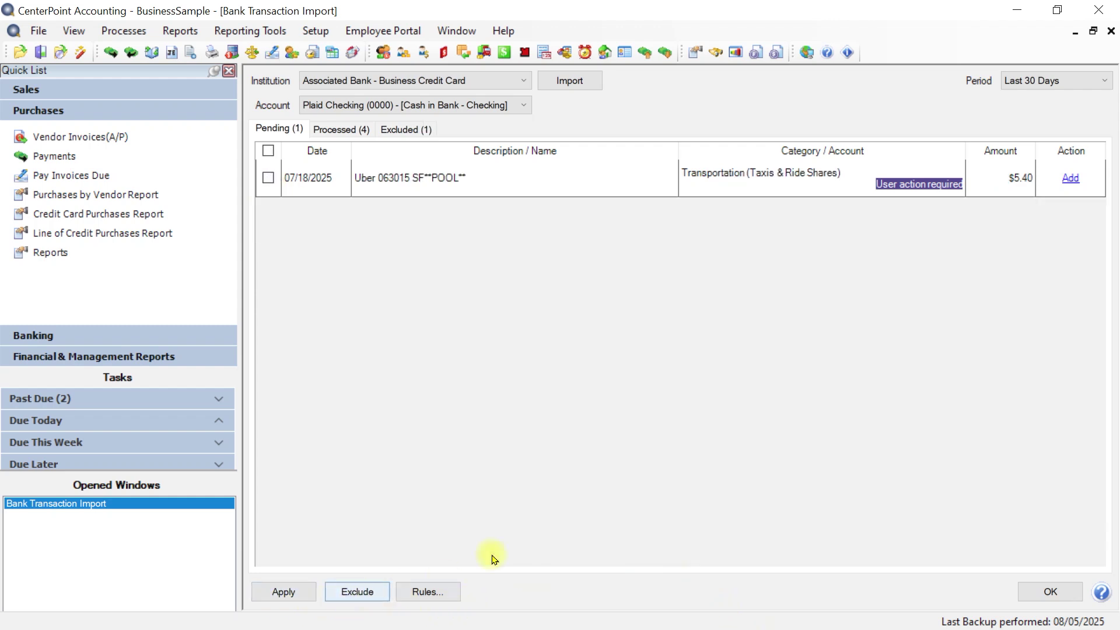
left_click(396, 130)
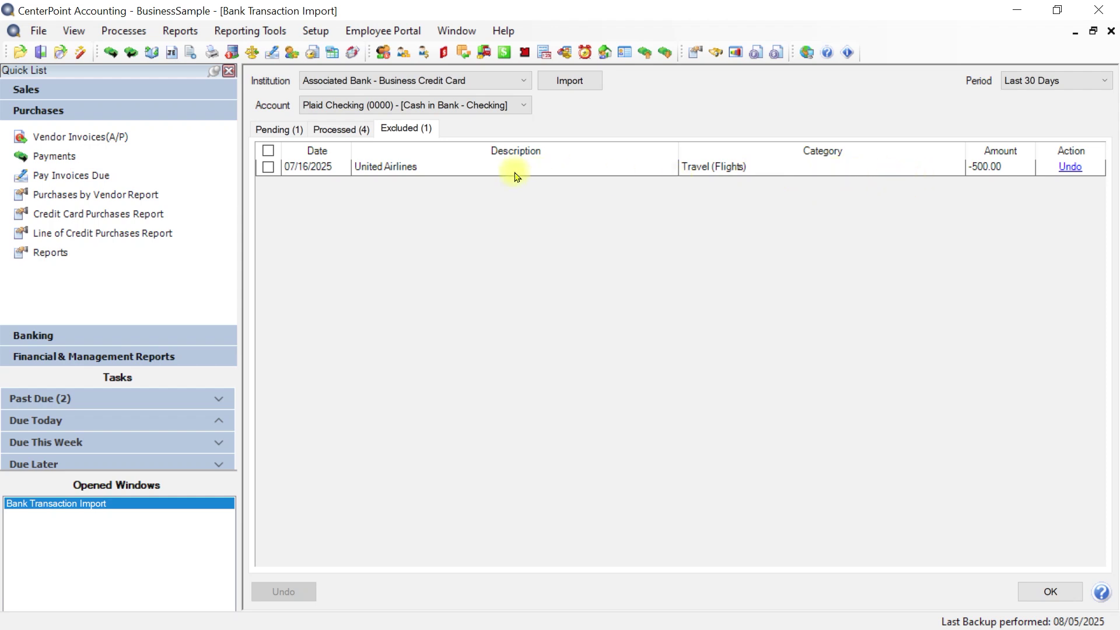
left_click(275, 129)
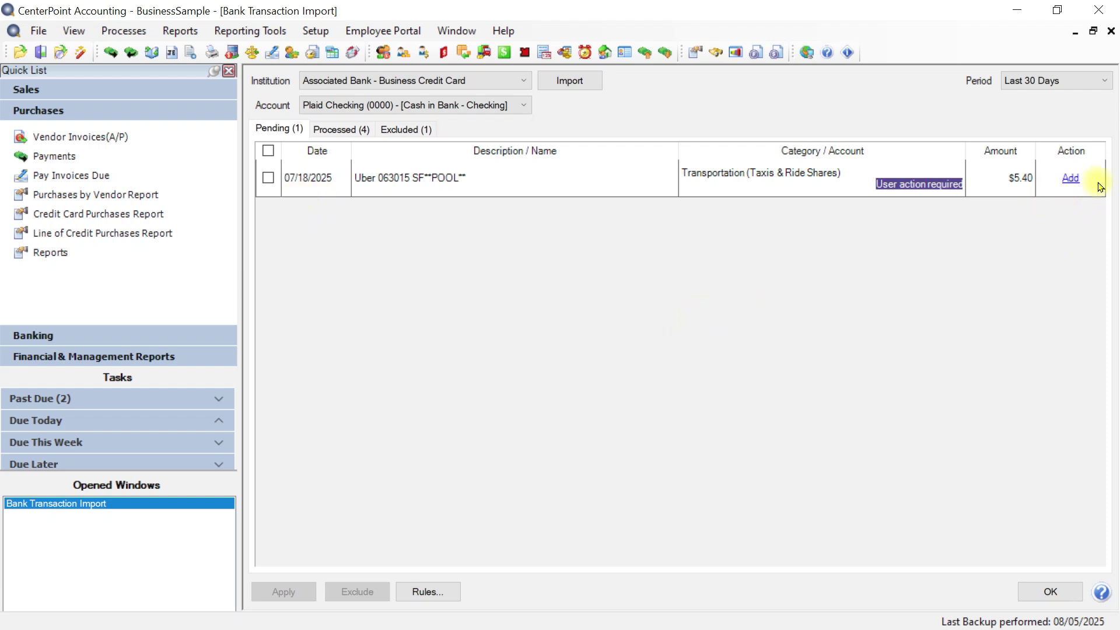
Add the pending Uber 063015 transaction with Uber as the name and Travel and Meetings as the account.
left_click(1071, 181)
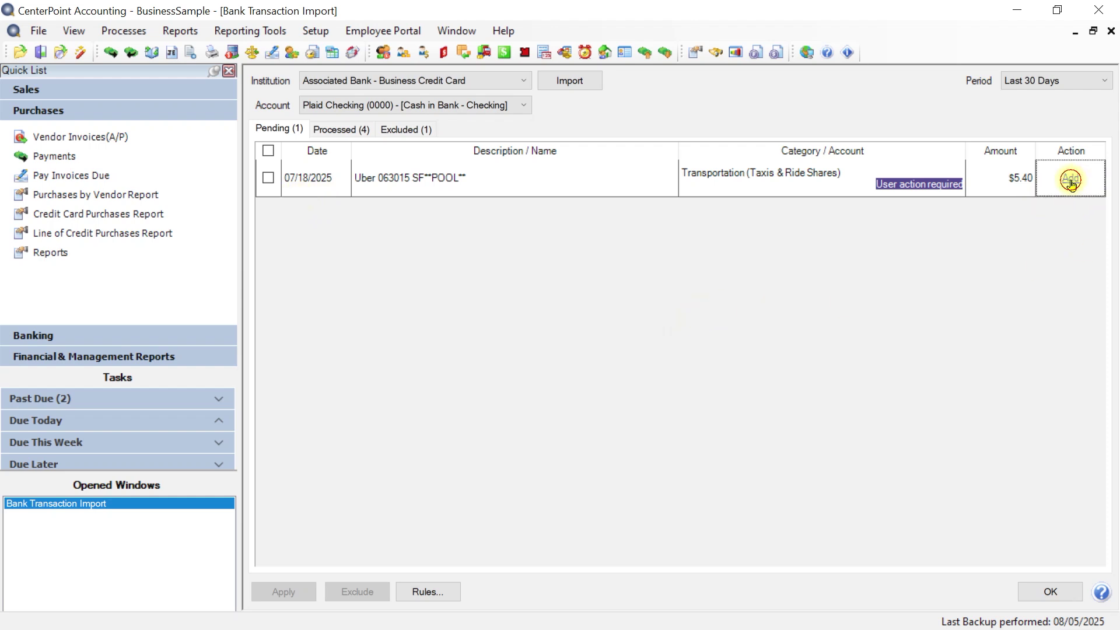
left_click(425, 271)
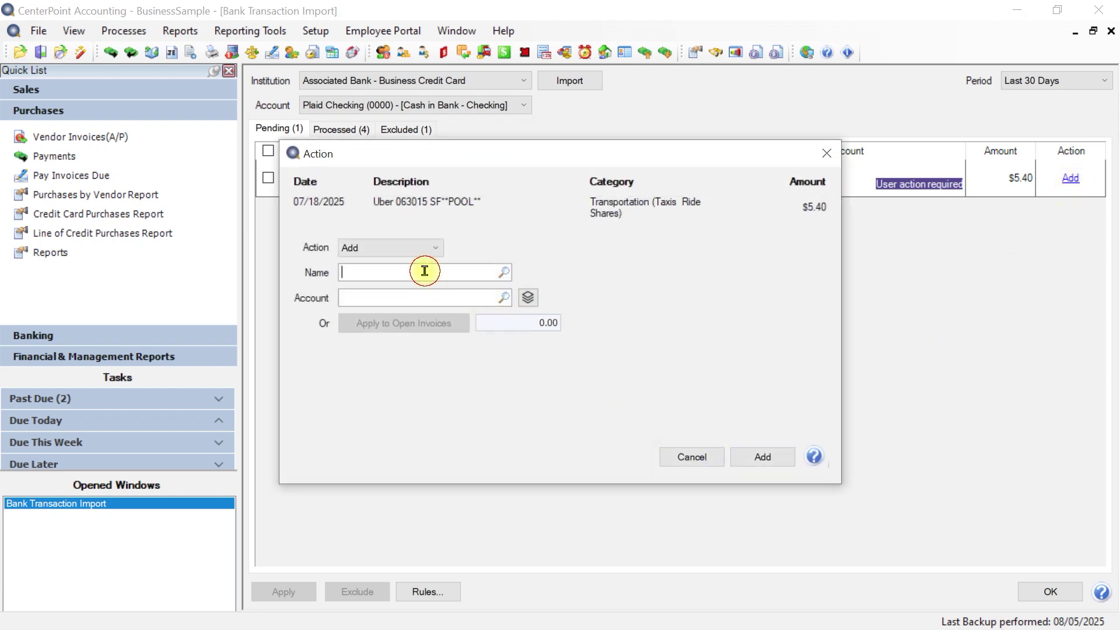
type("uber")
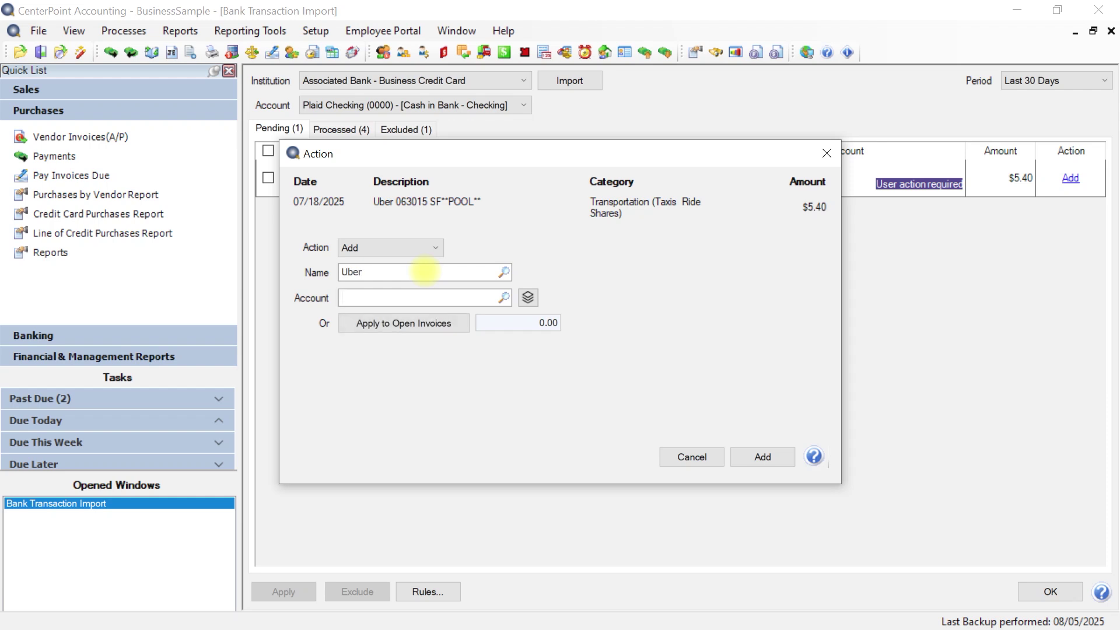
type("trav")
key("Tab")
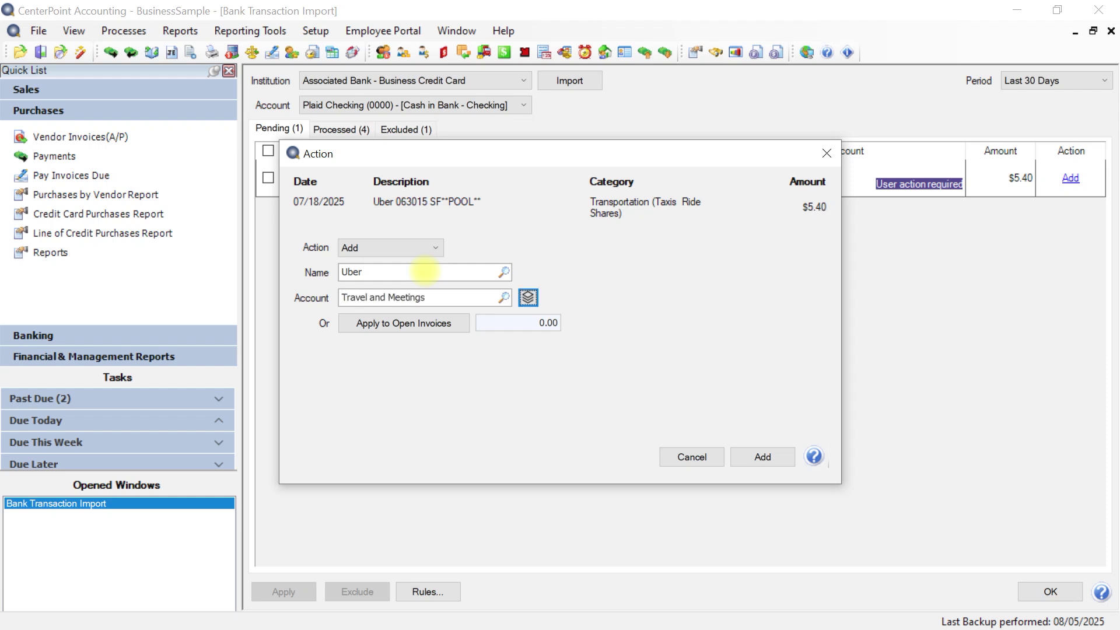
left_click(761, 456)
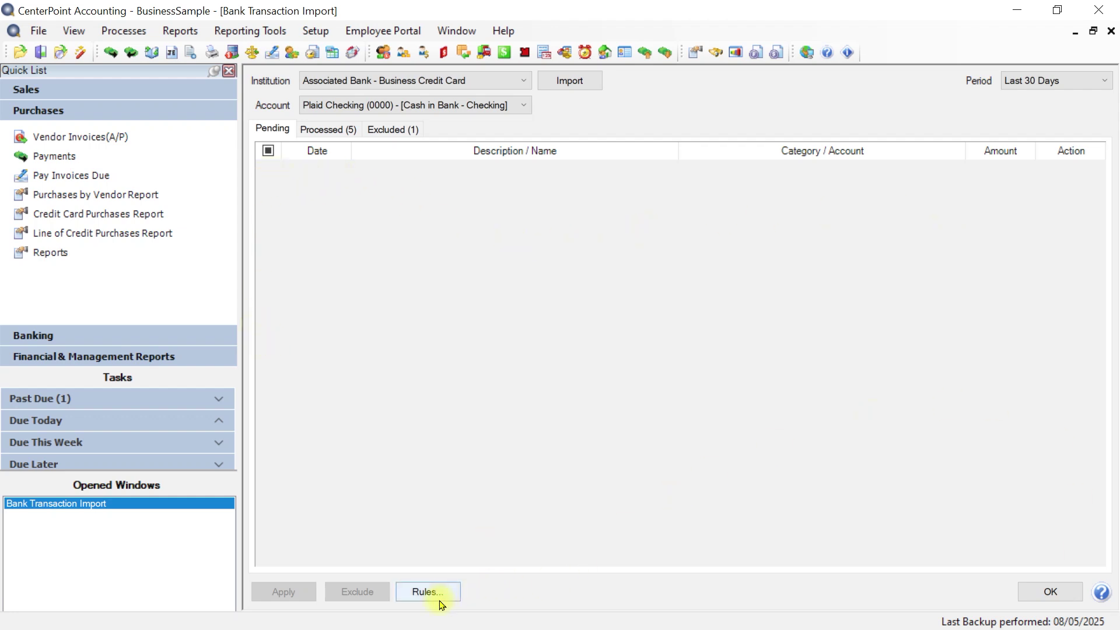
Open the transaction import rules and display the auto-generated rules as well.
left_click(425, 590)
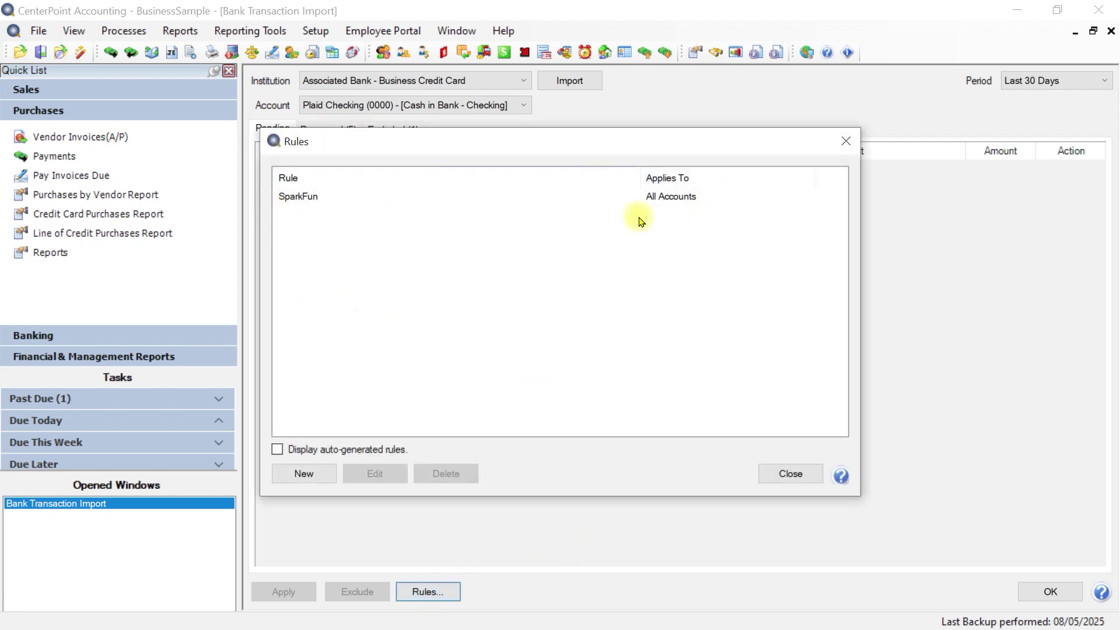
left_click(277, 450)
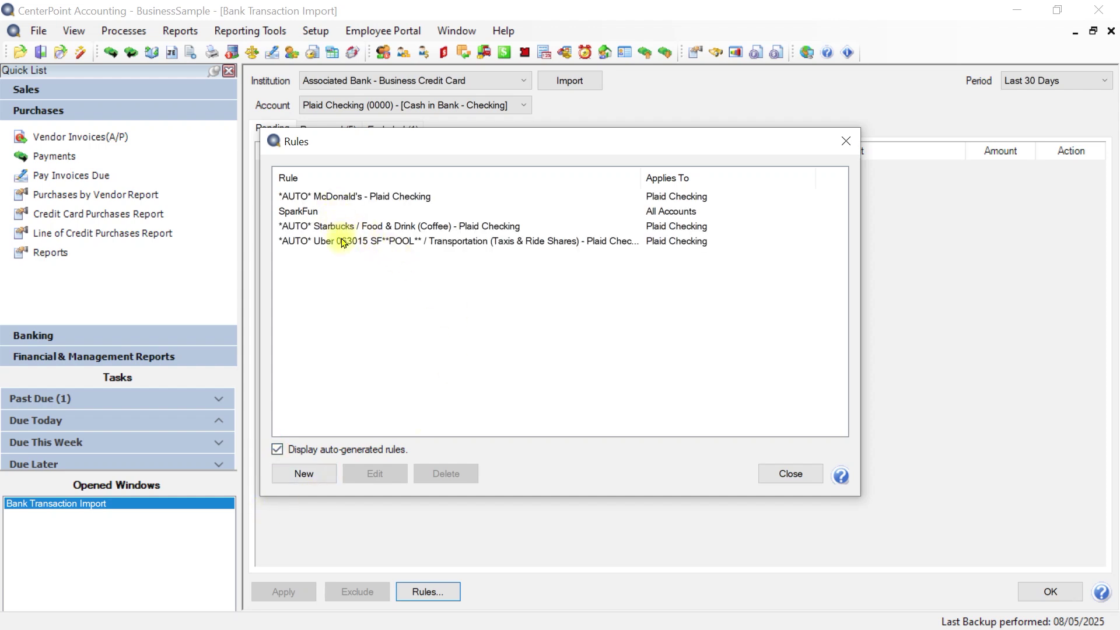
Examine the auto-generated Starbucks rule without changing it, and close the rules and the checking account's transaction review.
left_click(457, 227)
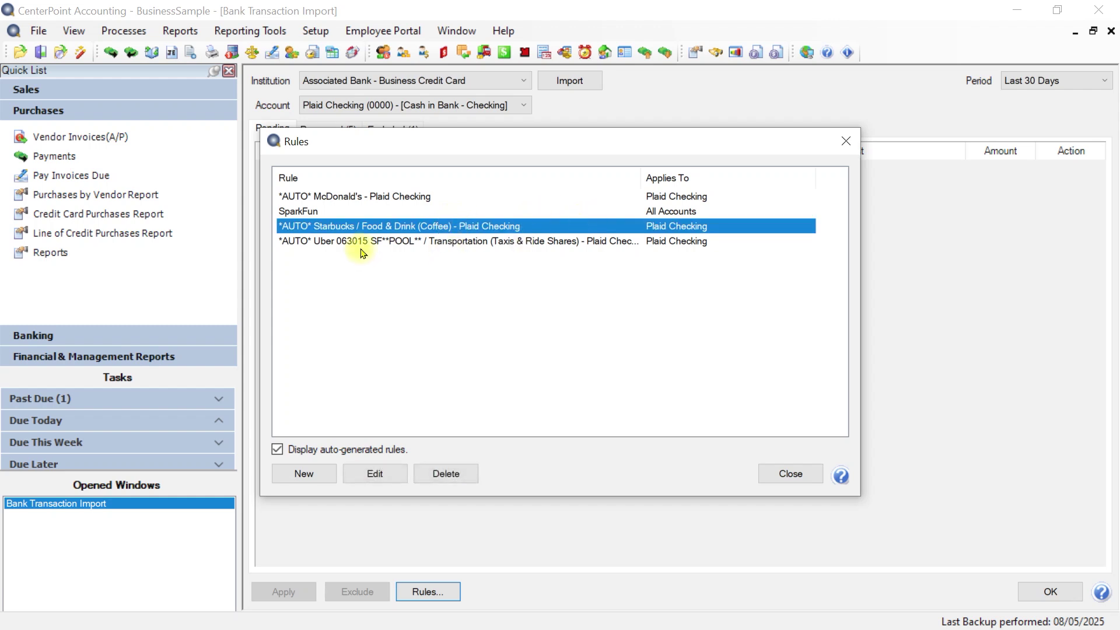
left_click(378, 472)
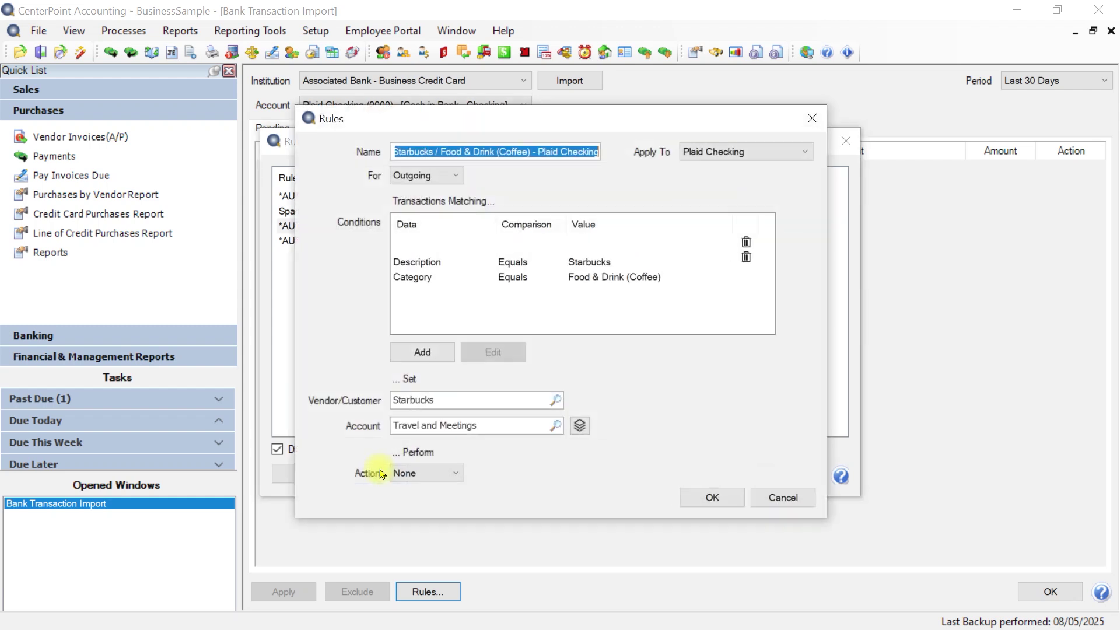
left_click(782, 497)
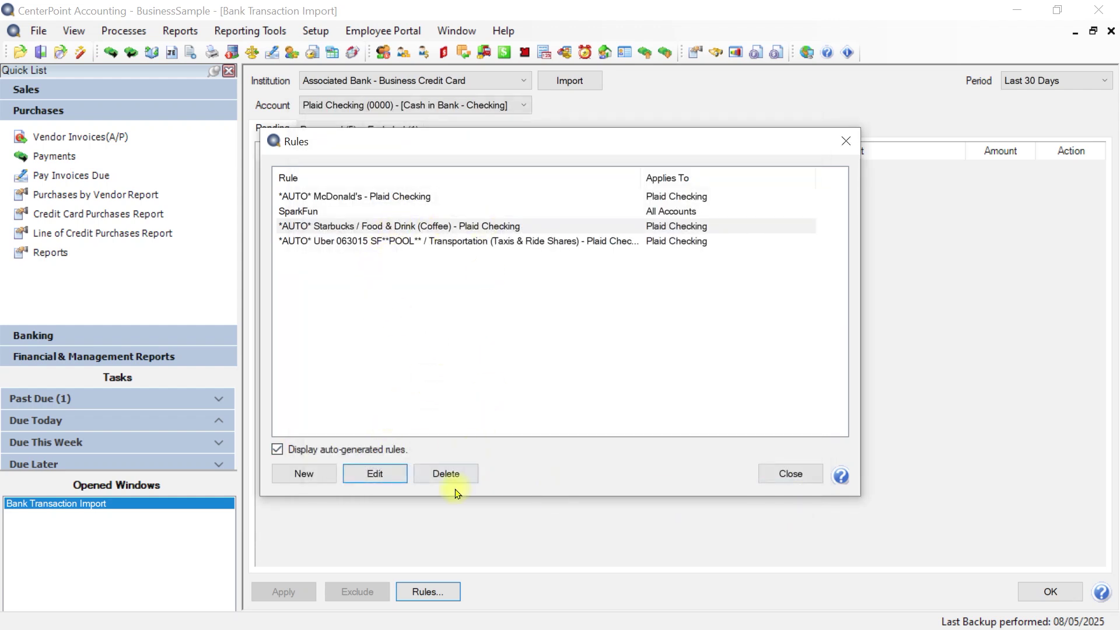
left_click(794, 475)
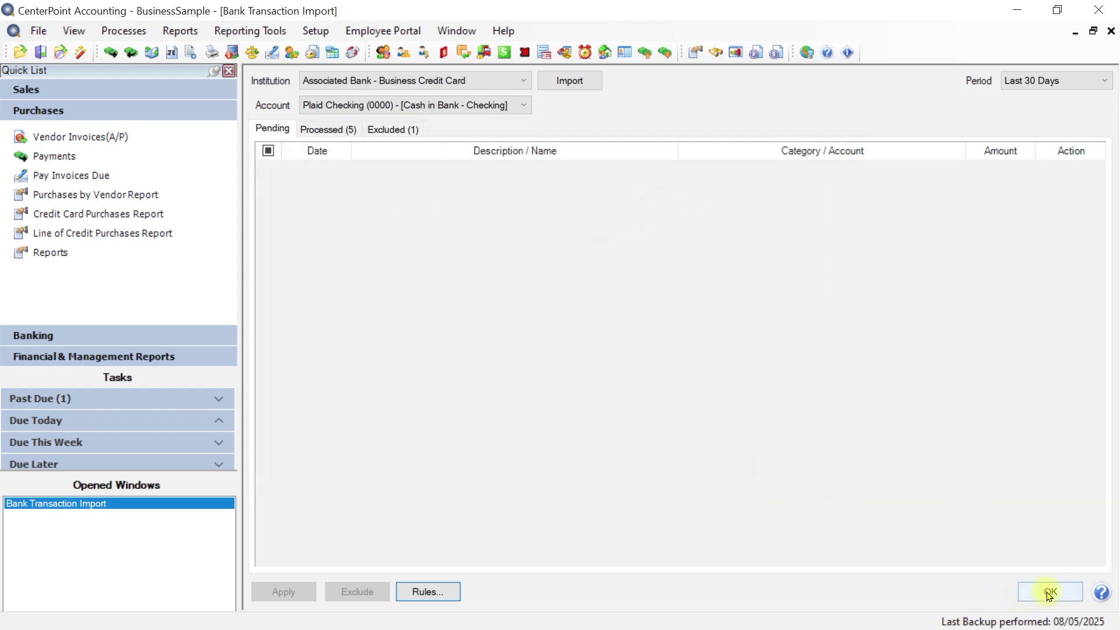
left_click(1050, 594)
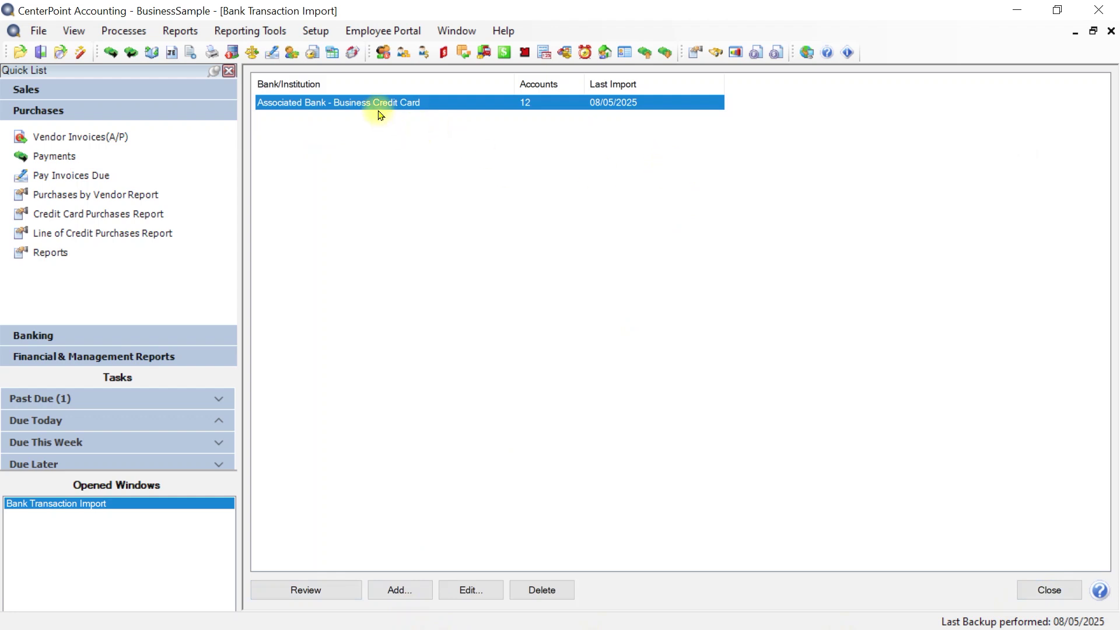
Review the Associated Bank - Business Credit Card institution again and display the pending transactions of the Plaid Credit Card [VISA] account.
left_click(303, 588)
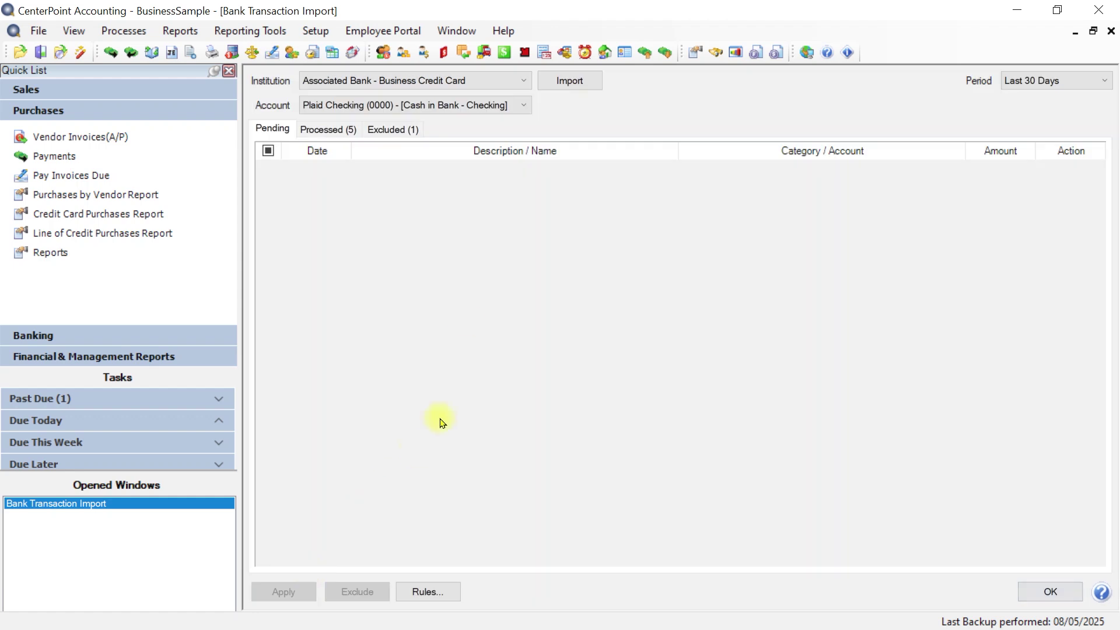
left_click(508, 105)
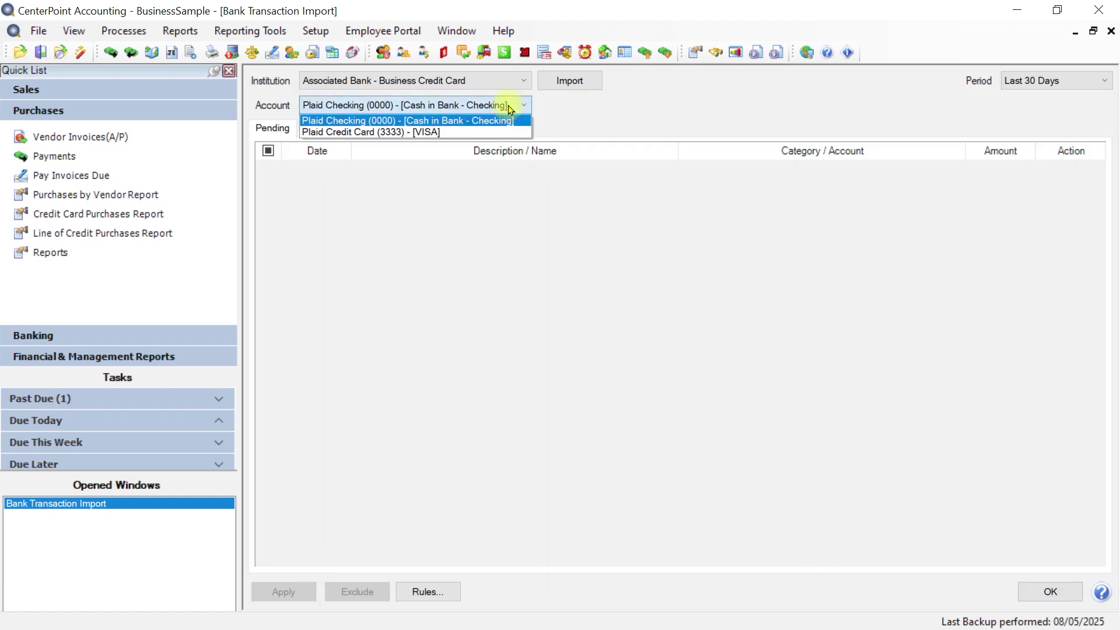
left_click(483, 132)
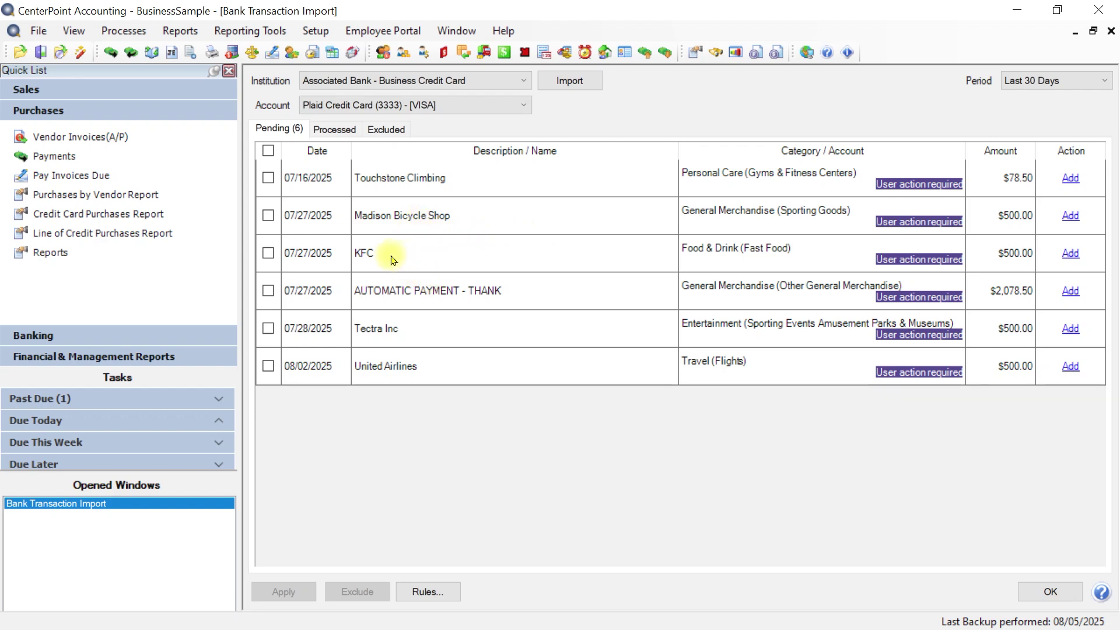
Start adding the pending KFC transaction dated 07/27/2025, creating KFC as a new name and selecting it for the transaction.
left_click(1079, 255)
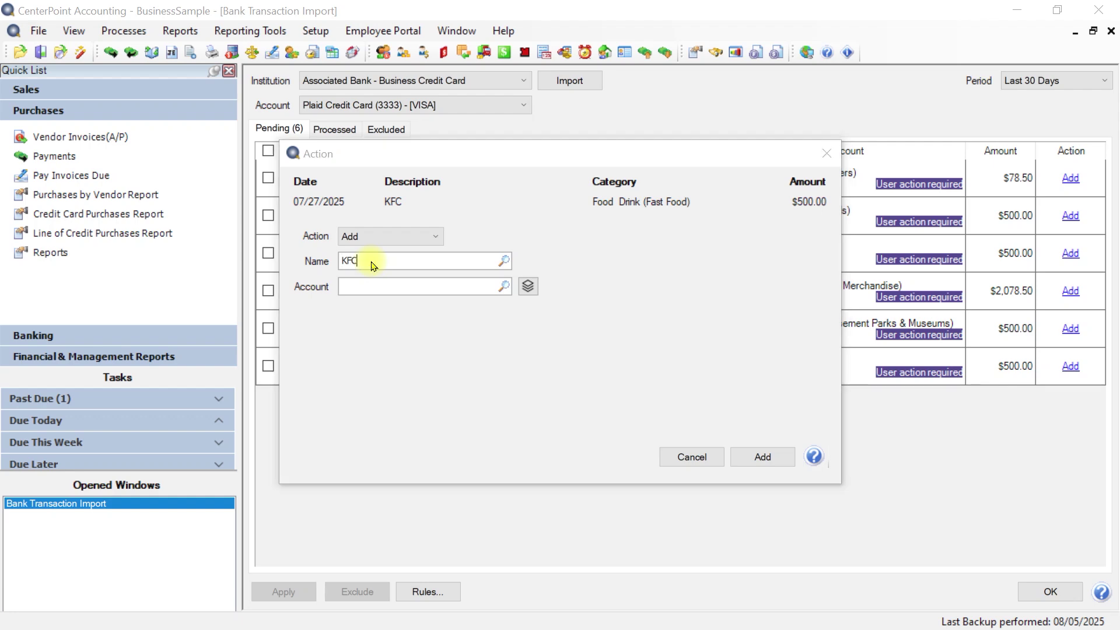
key("Tab")
left_click(457, 466)
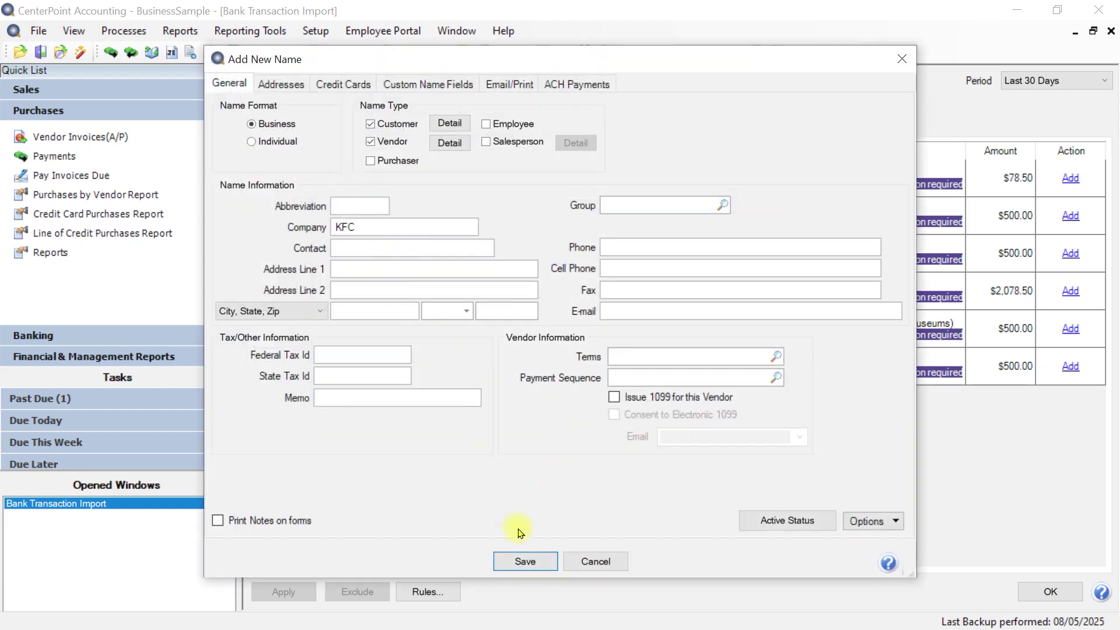
left_click(525, 561)
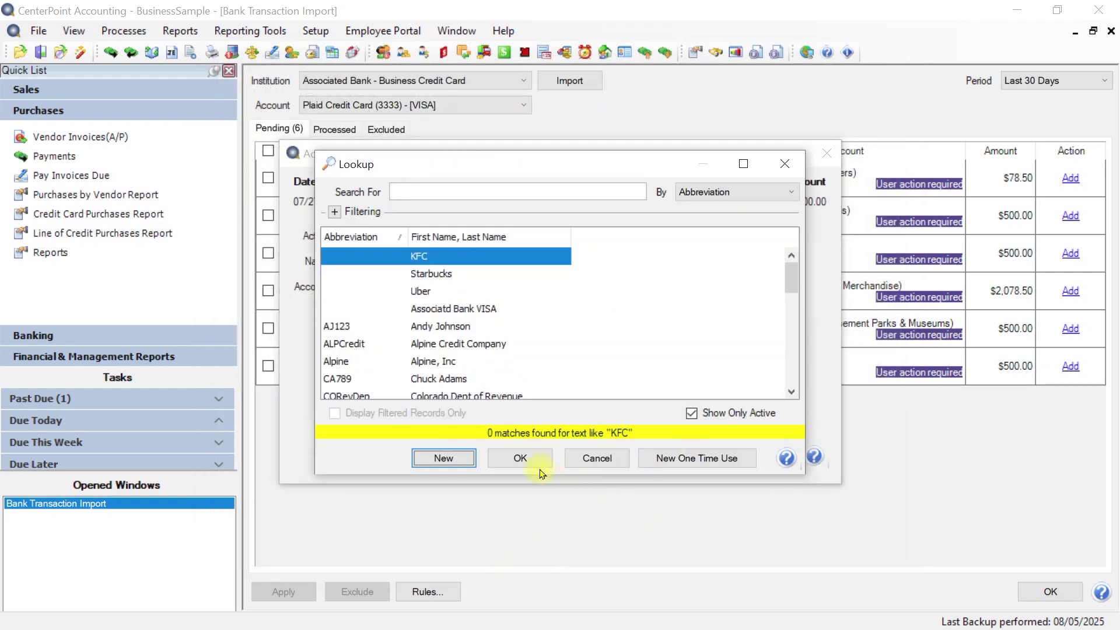
left_click(518, 458)
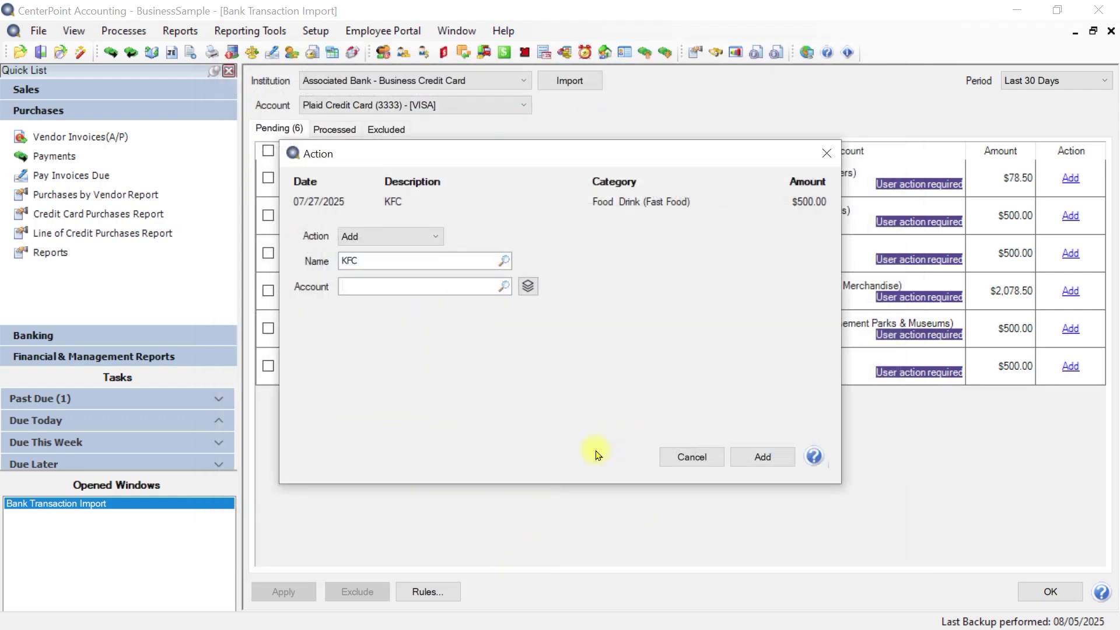
Set the KFC transaction's account to Travel and Meetings and add the transaction.
left_click(363, 284)
type("travel")
key("Tab")
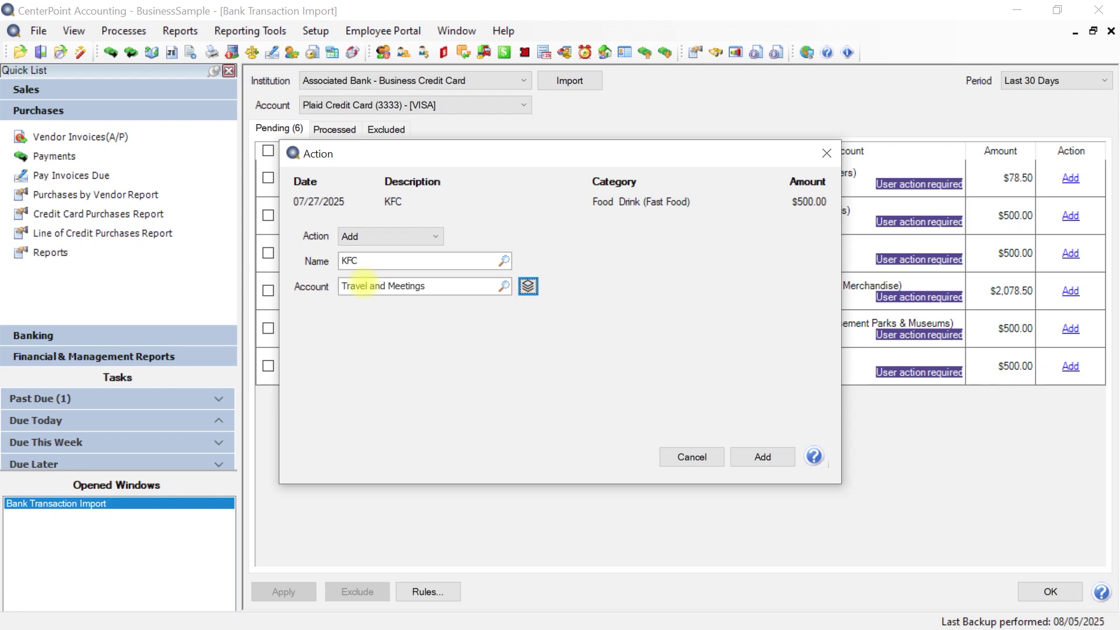
left_click(761, 459)
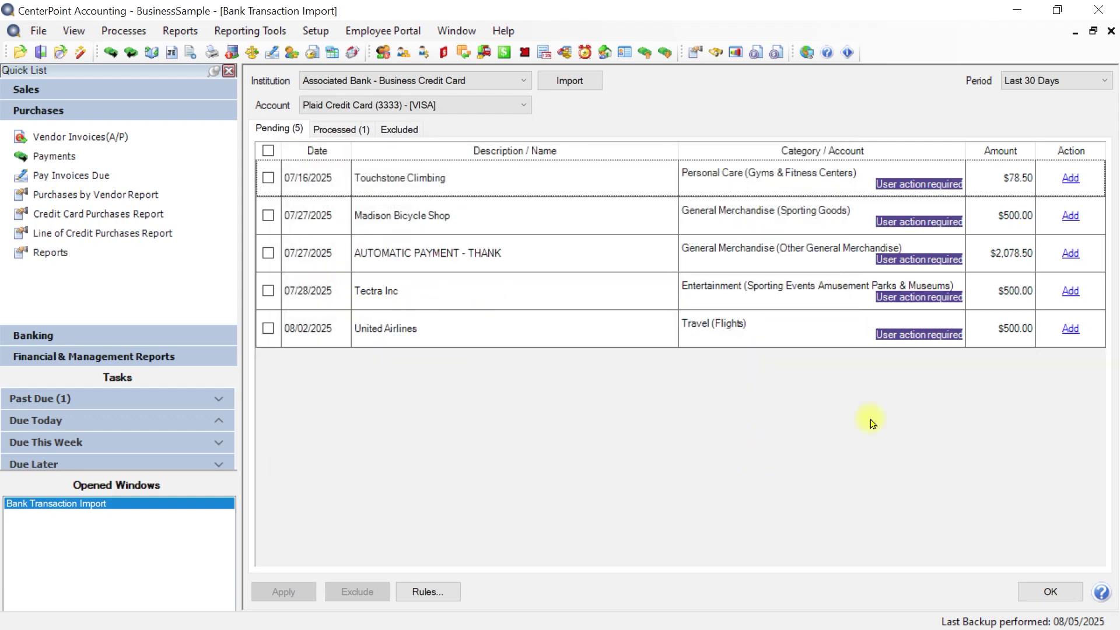
Run a Transaction Search for Last Month and open the KFC vendor invoice dated 7/27/2025 to examine it.
left_click(178, 33)
left_click(219, 33)
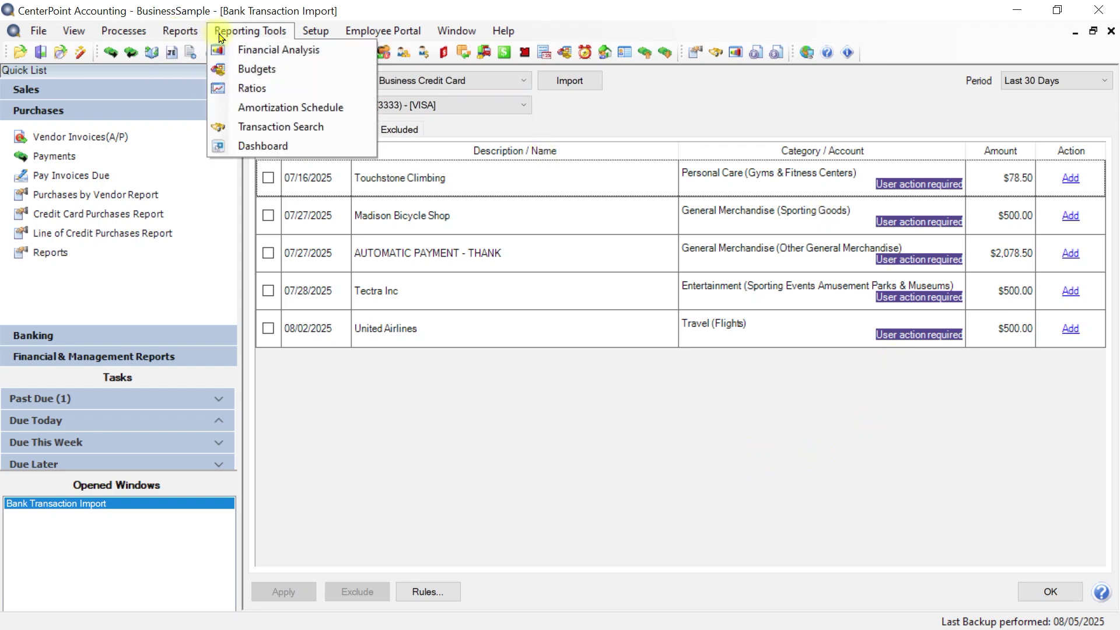
left_click(269, 126)
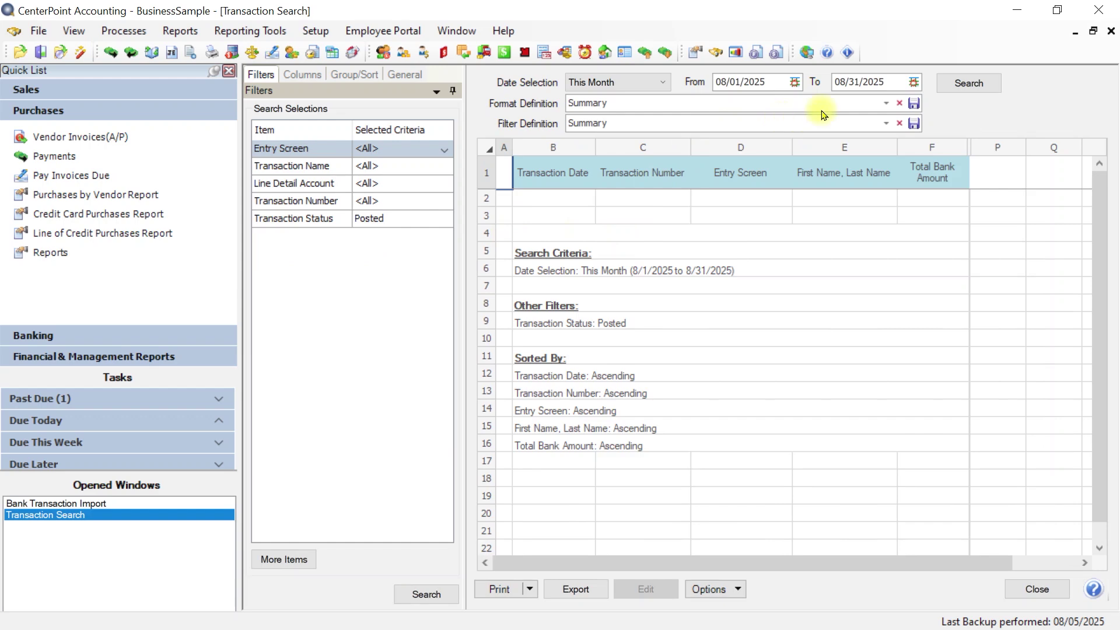
left_click(635, 83)
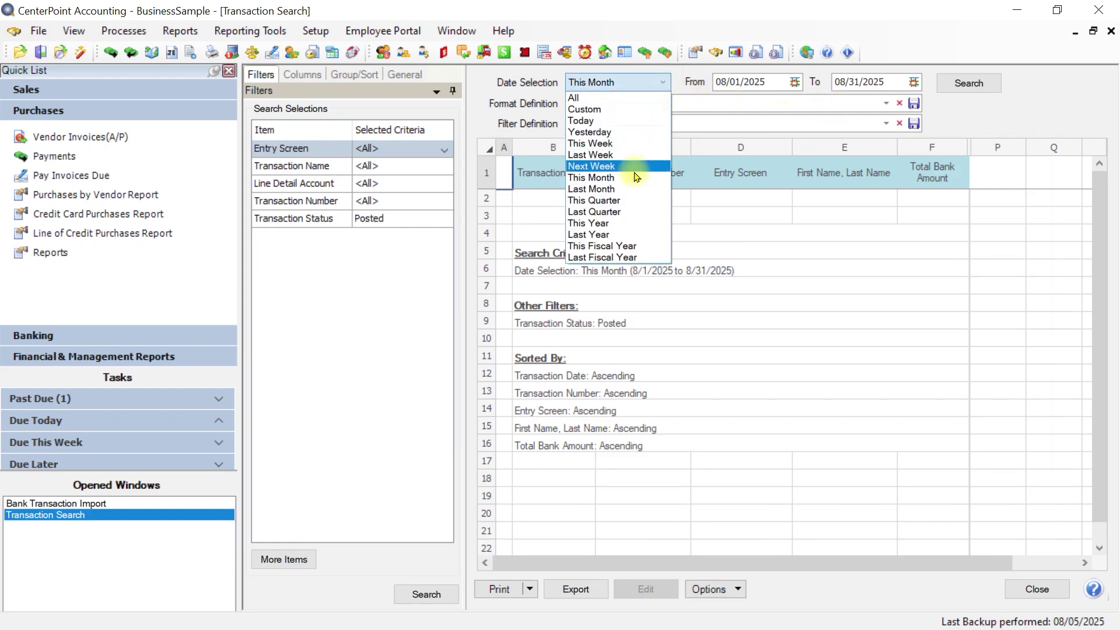
left_click(623, 188)
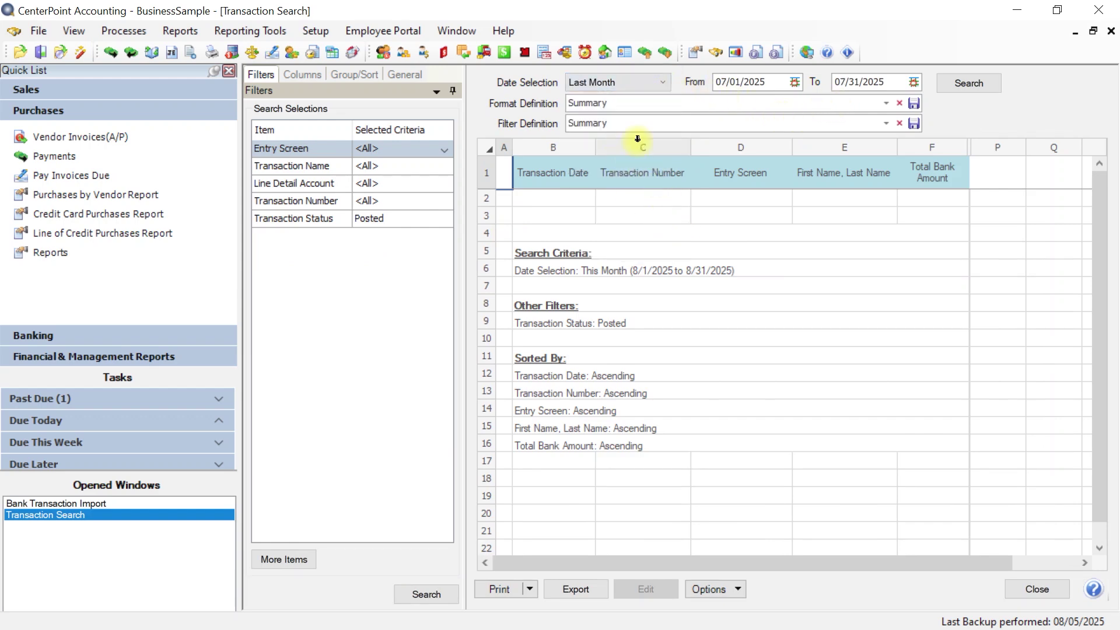
left_click(946, 83)
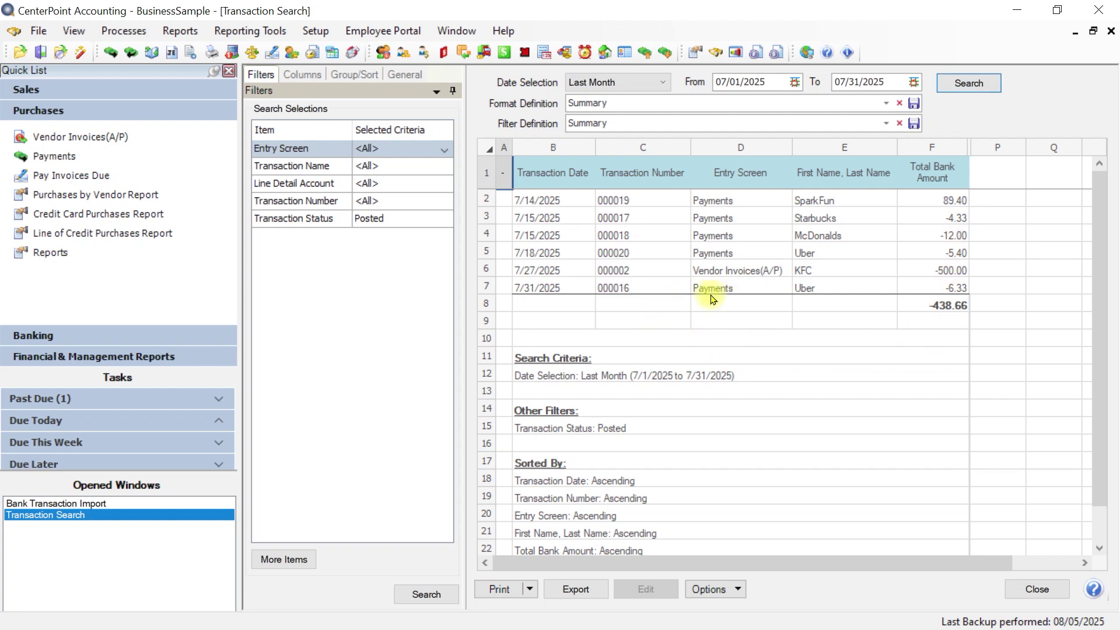
left_click(799, 272)
double_click(799, 272)
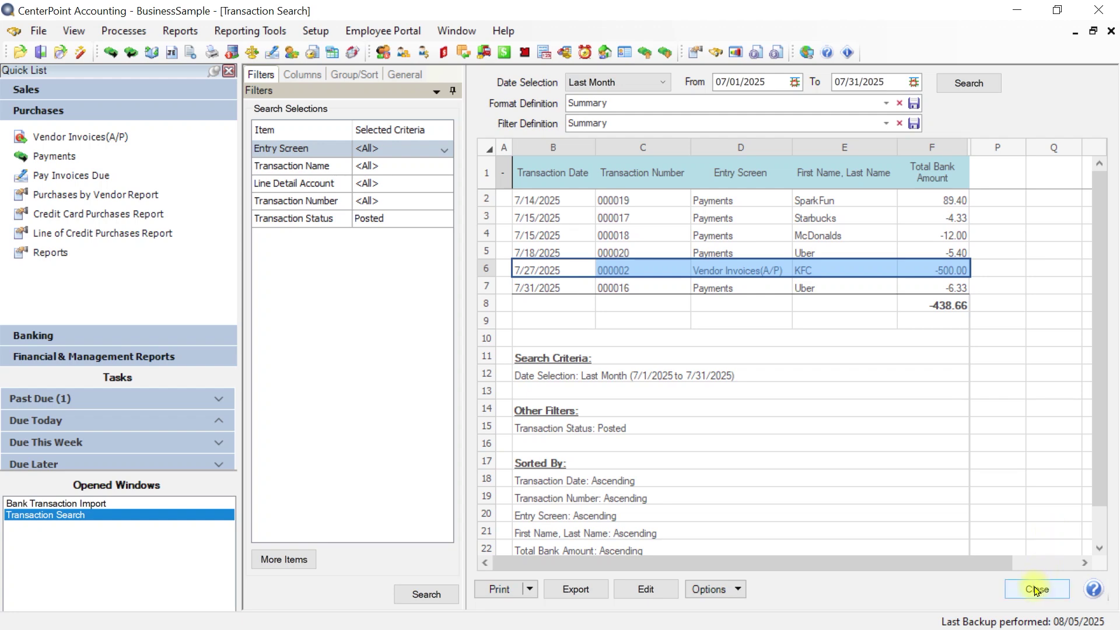
Close the transaction search, finish the credit card transaction review, and close Bank Transaction Import.
left_click(1036, 590)
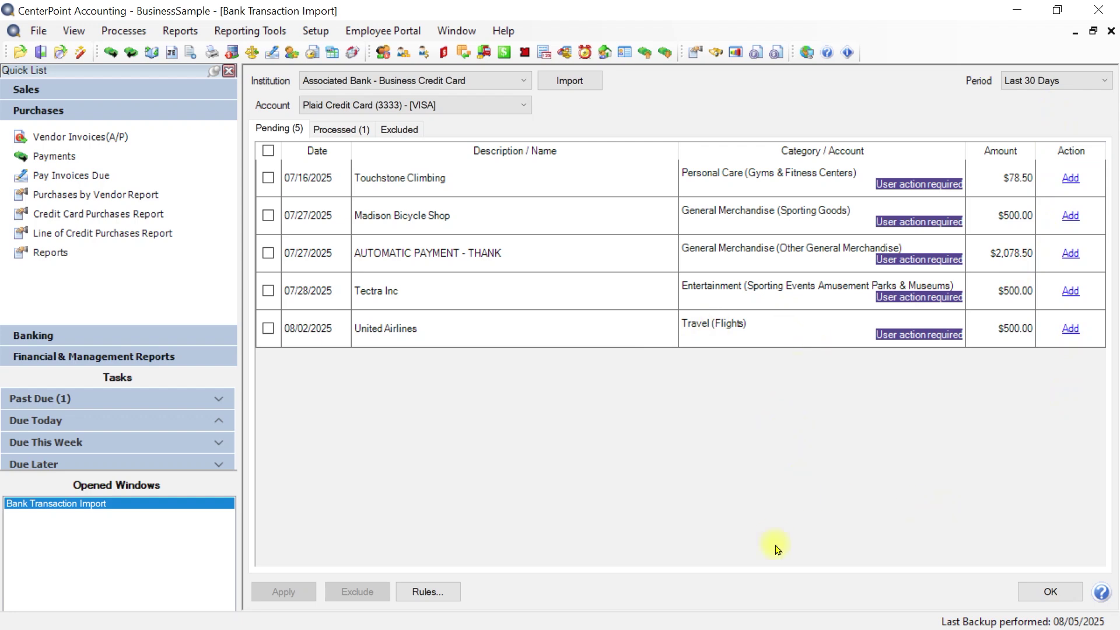
left_click(1054, 592)
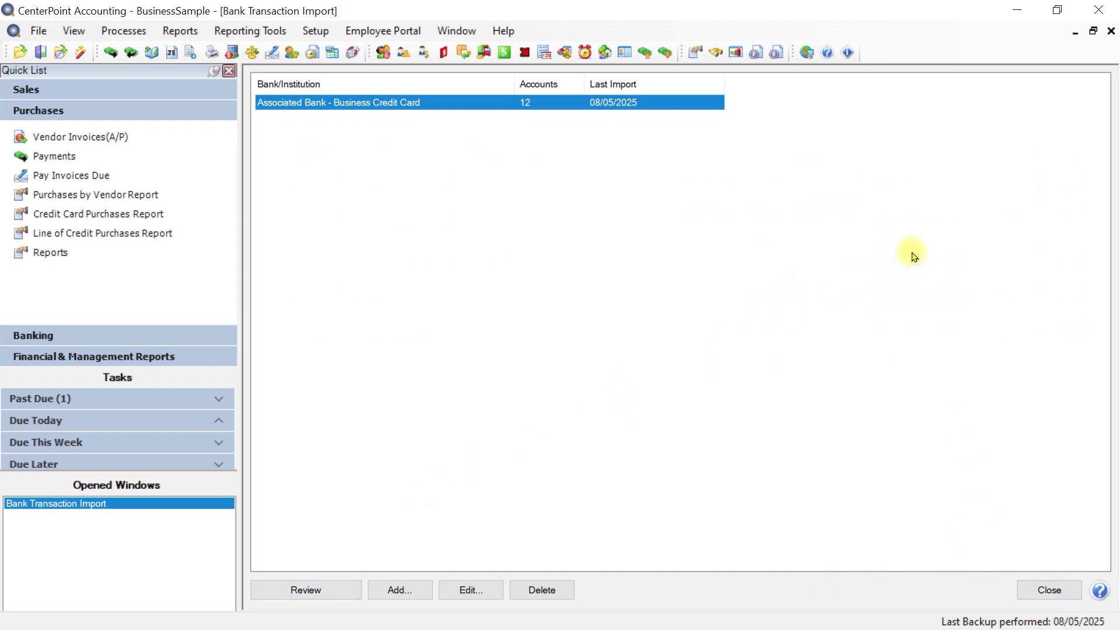
left_click(1050, 591)
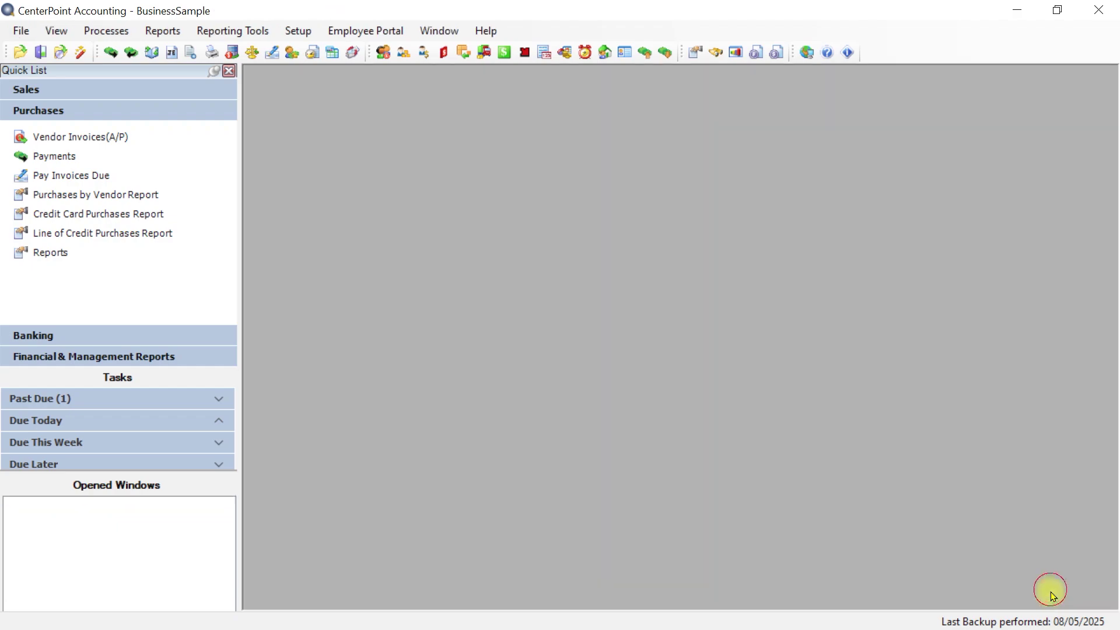